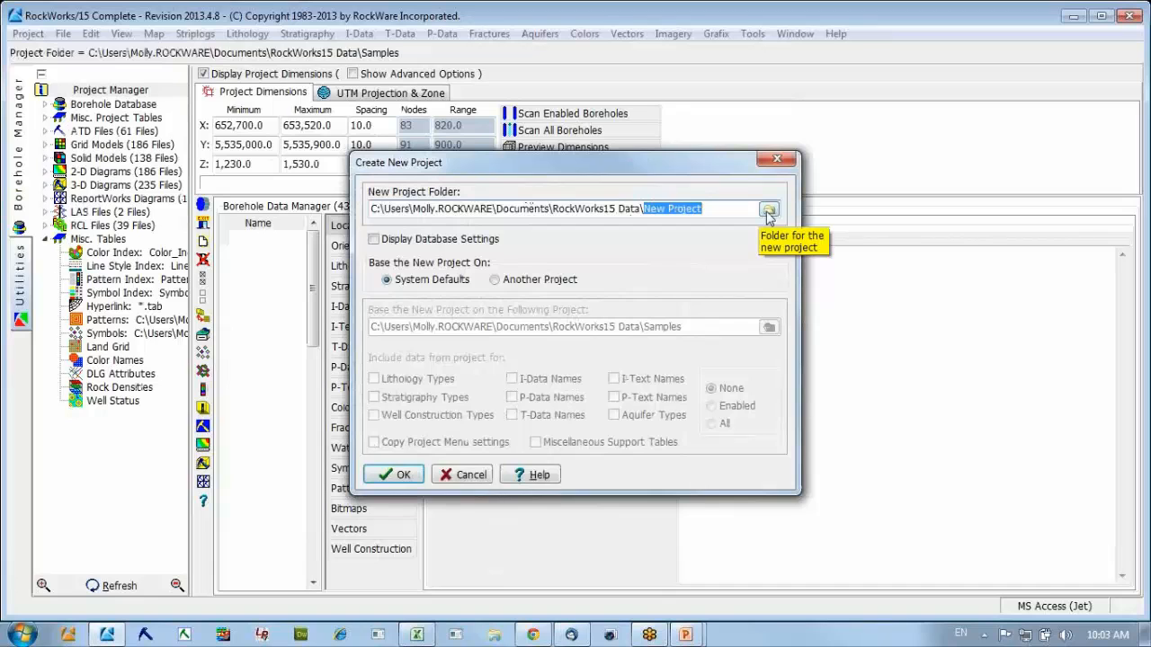
Create a folder named "Golden project" inside RockWorks15 Data and select it as the new project folder.
click(768, 210)
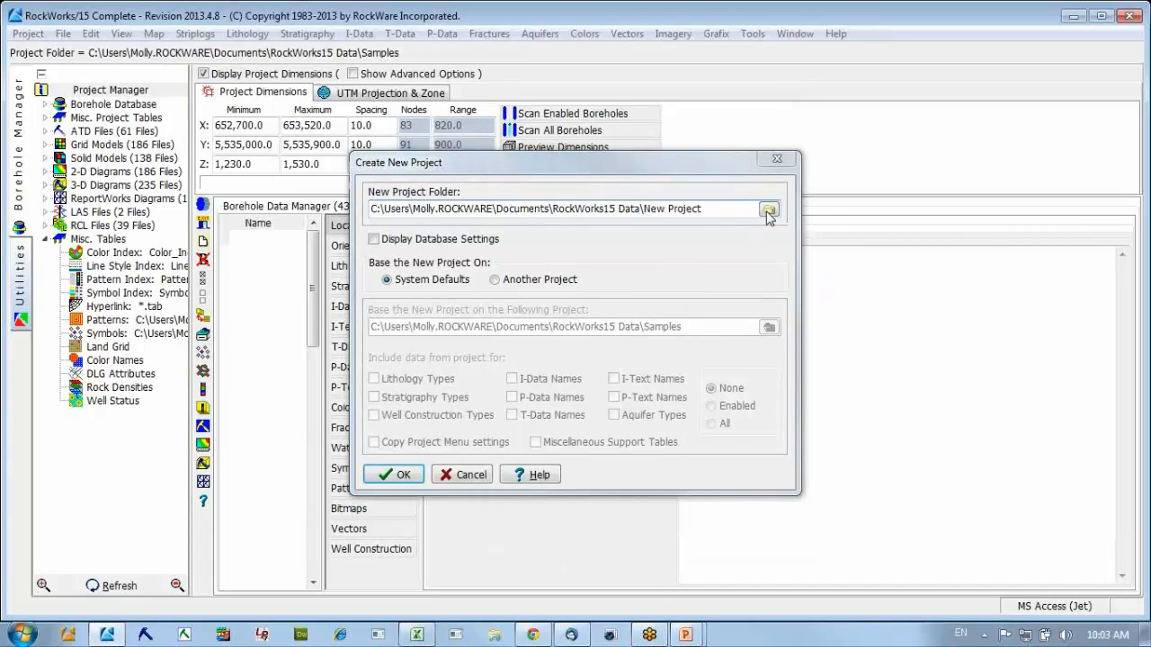
drag(757, 261, 779, 442)
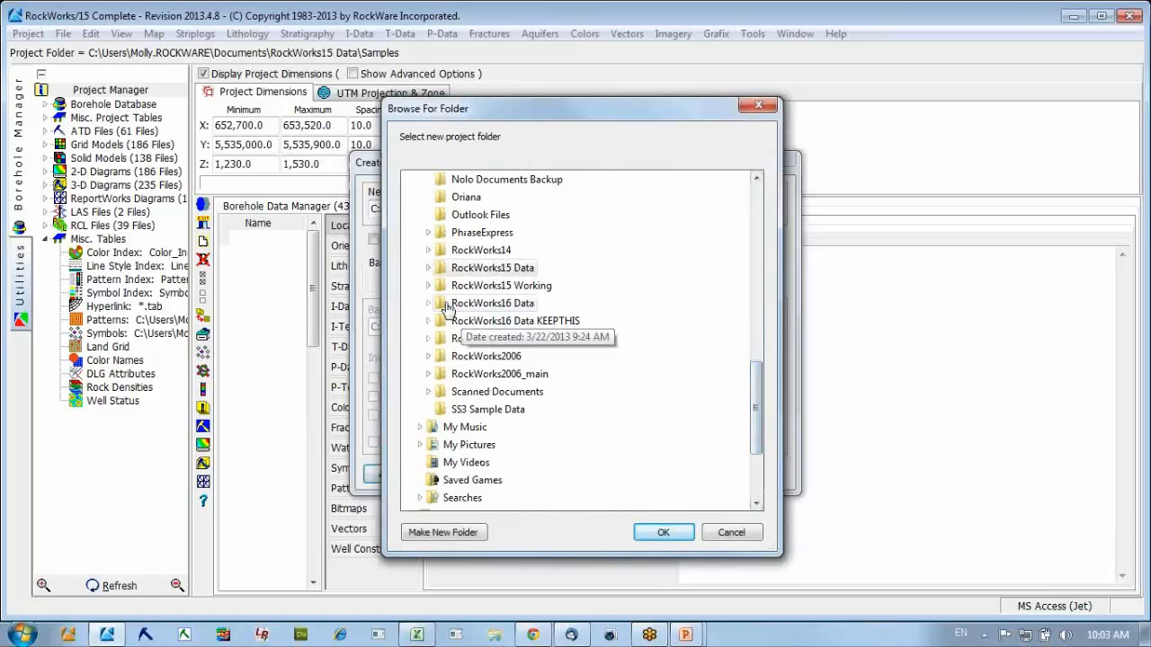
click(471, 270)
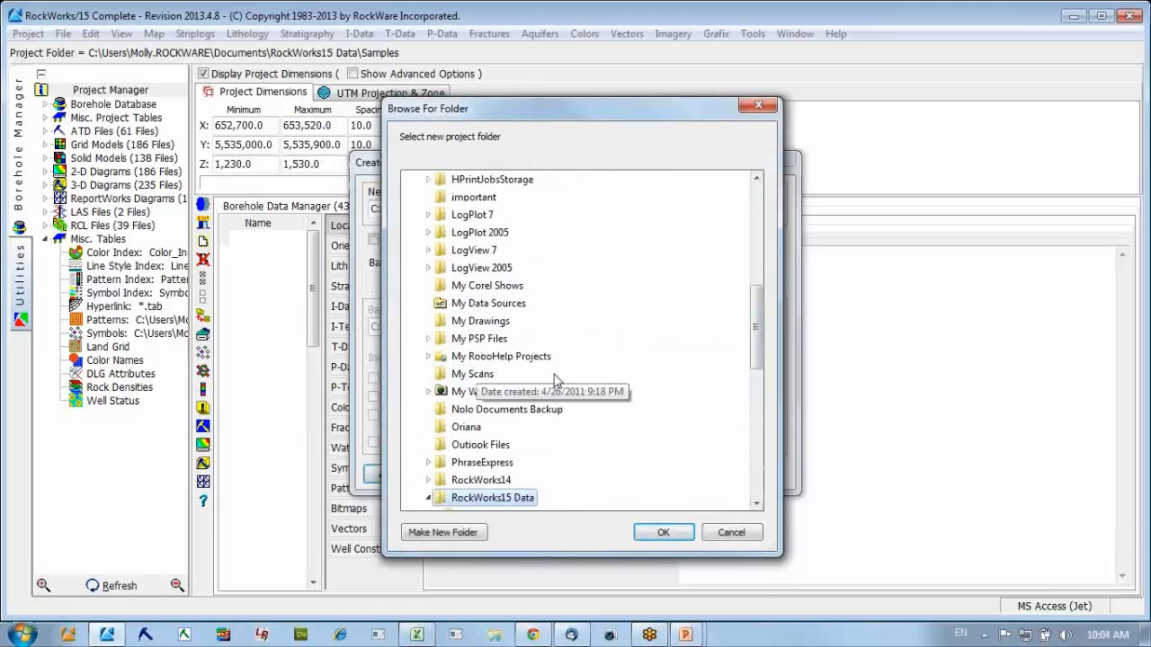
scroll(753, 414, down, 3)
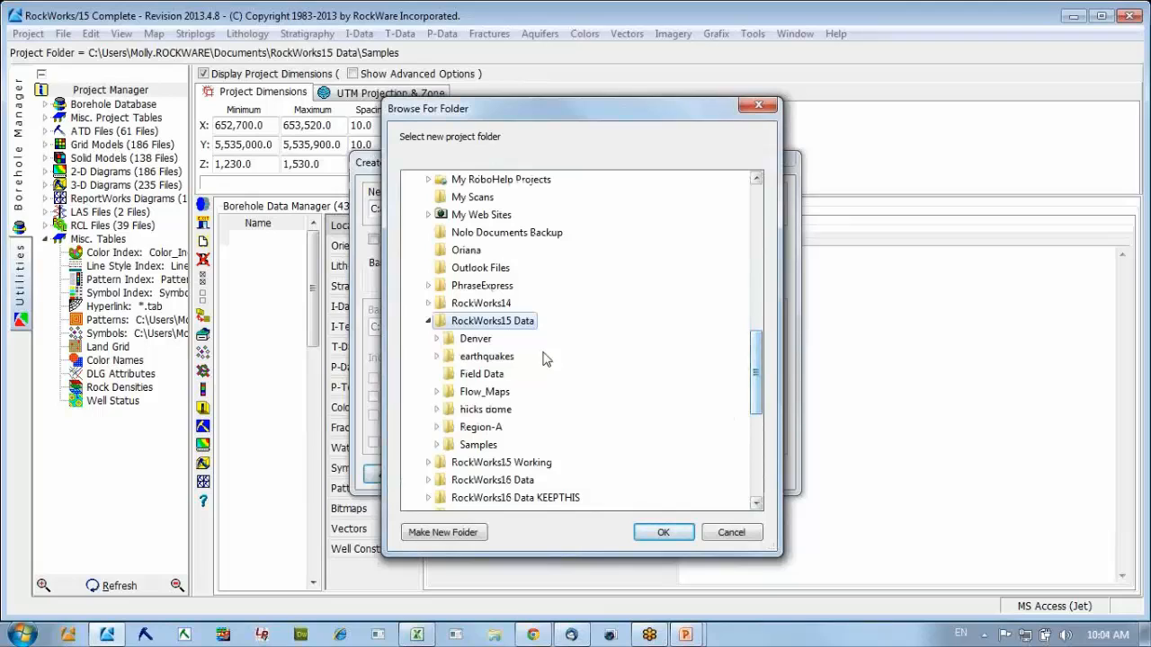
click(442, 532)
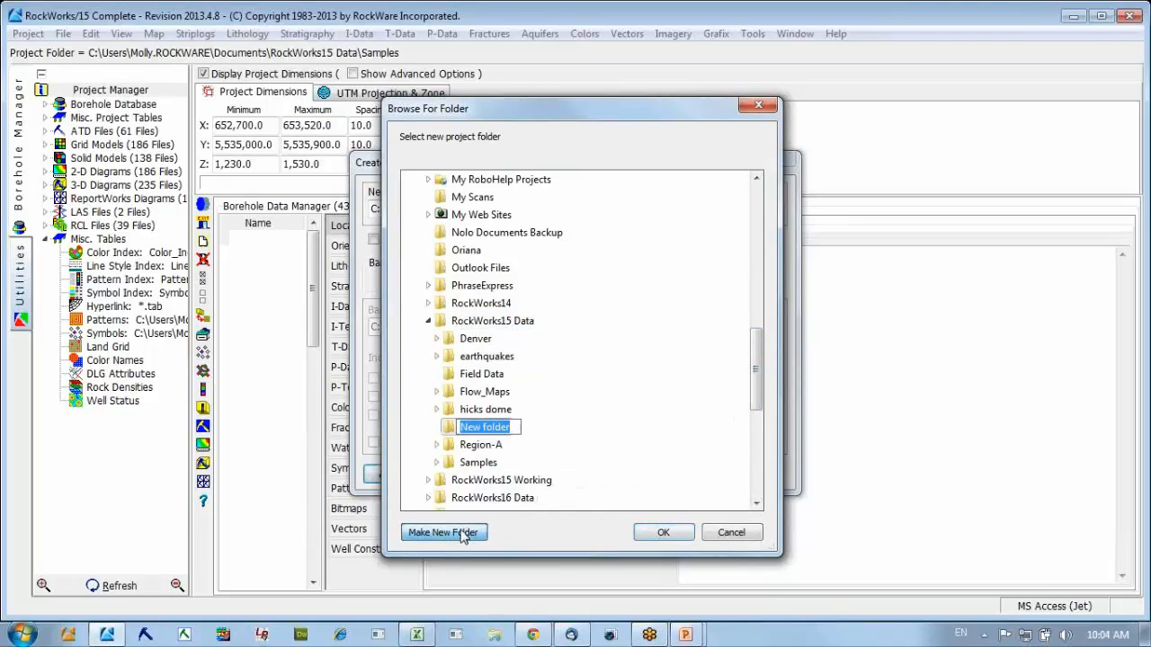
text(Golde)
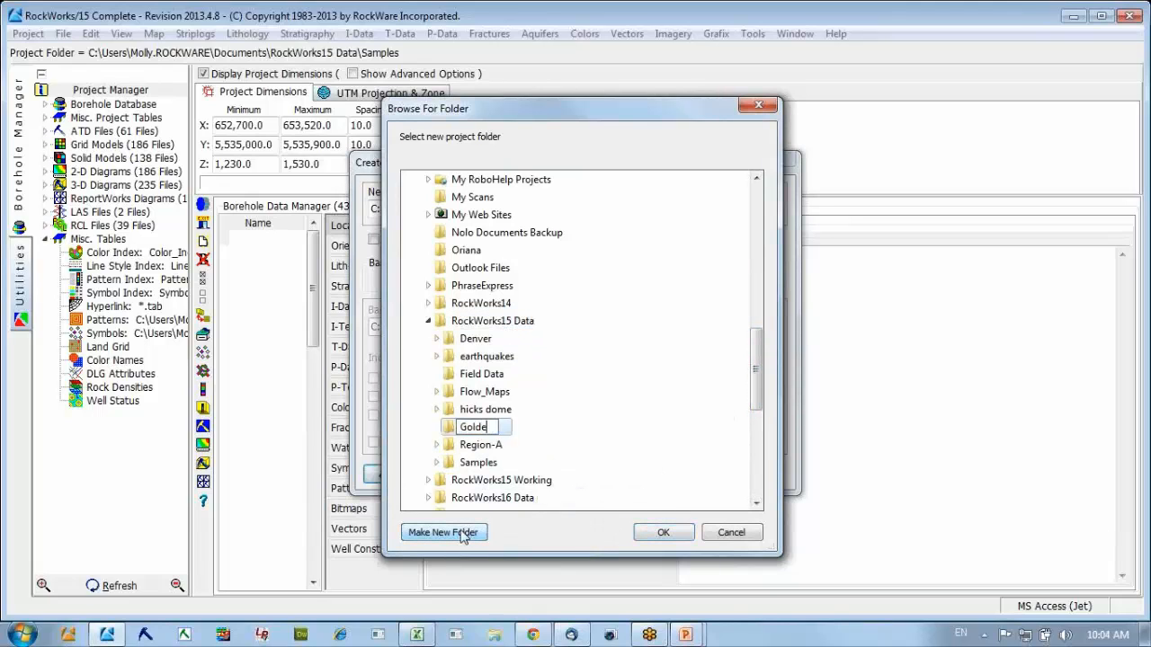
text(n project)
key(Return)
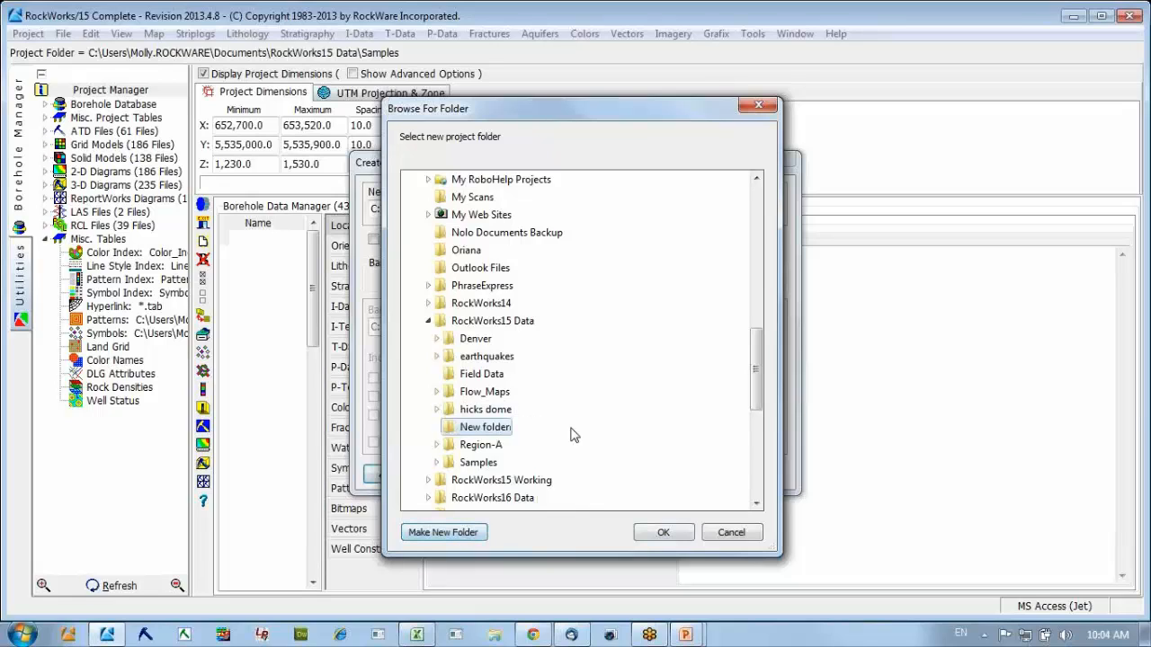
click(662, 532)
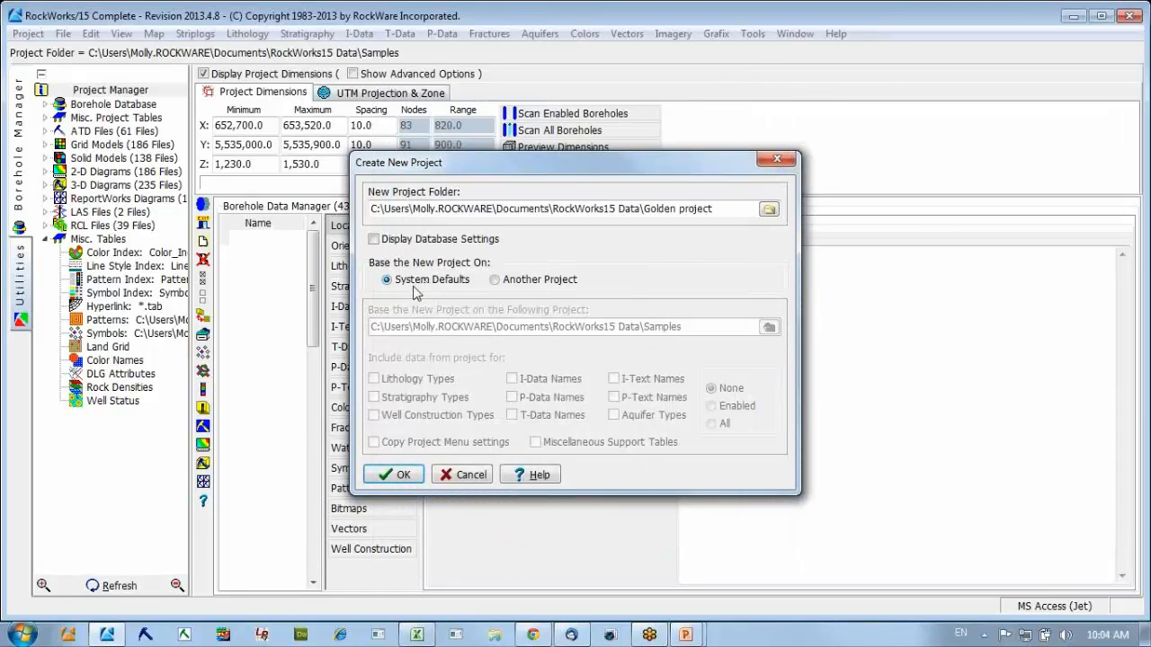
Base the new project on System Defaults and create it.
click(495, 281)
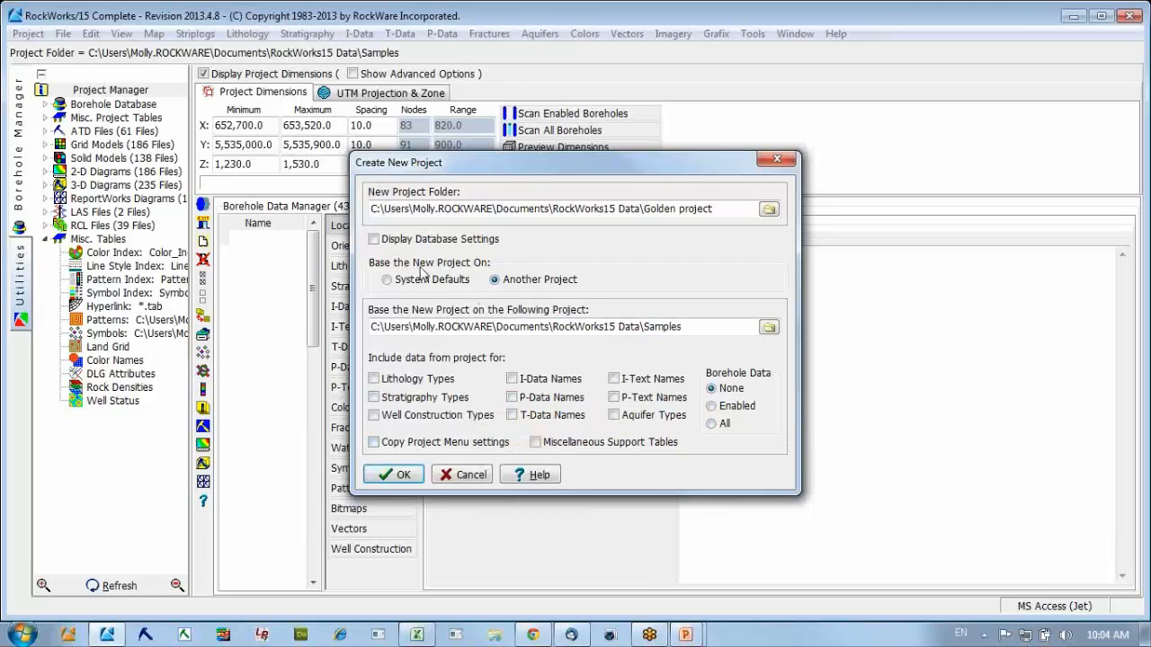
click(388, 280)
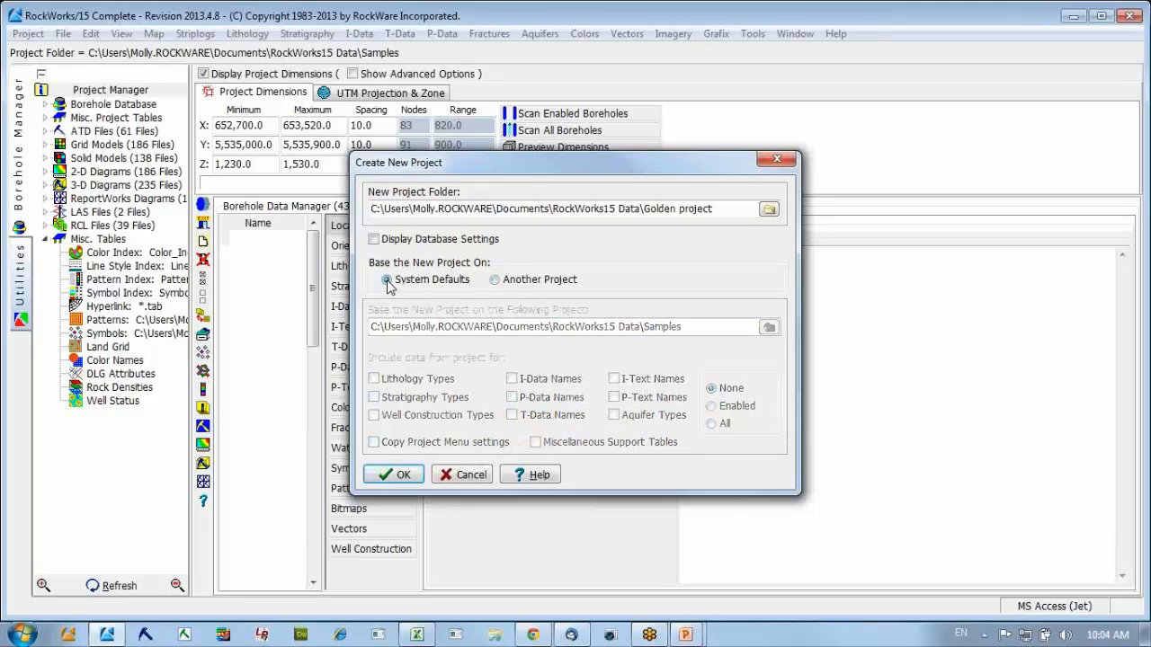
click(402, 476)
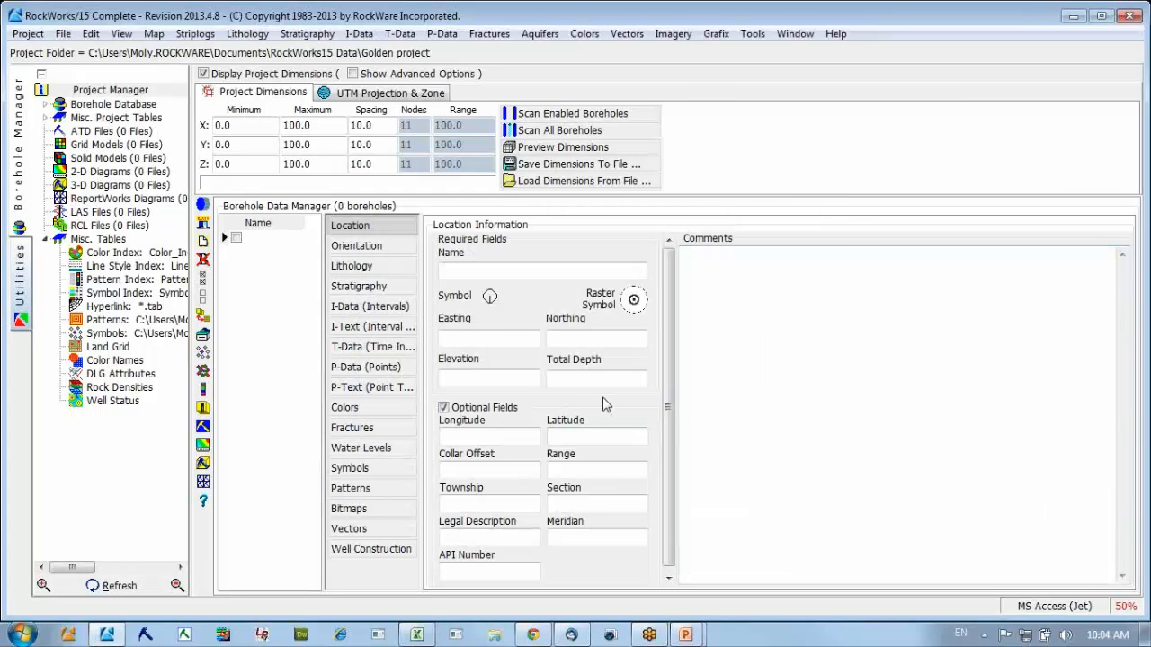
key(alt+Tab)
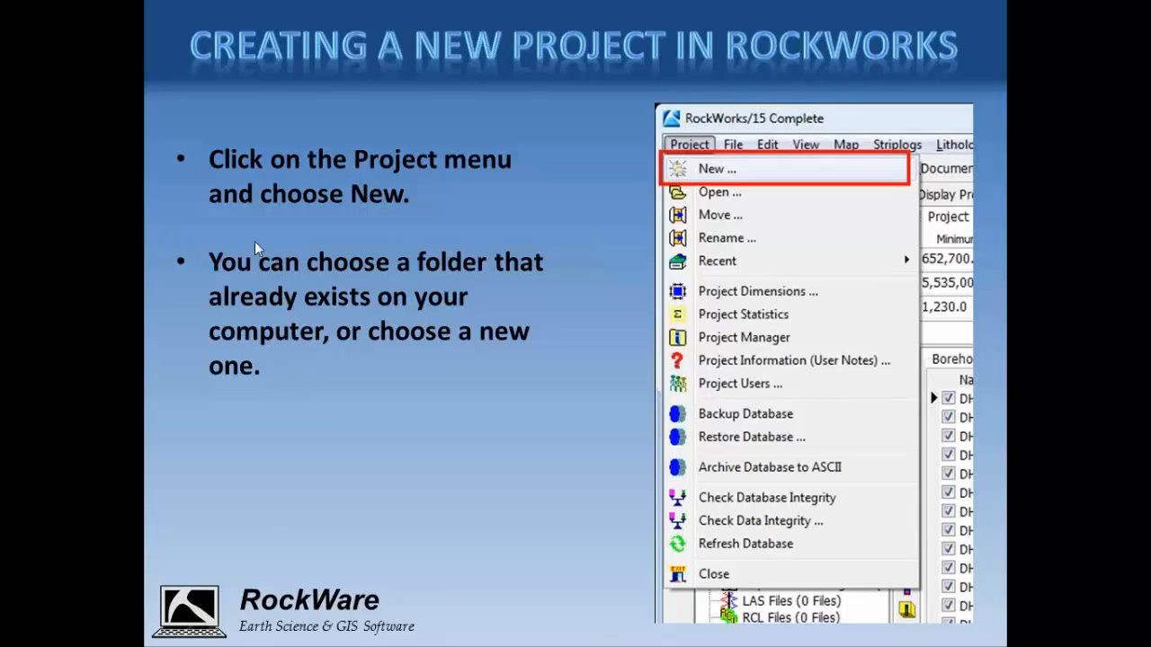
click(272, 250)
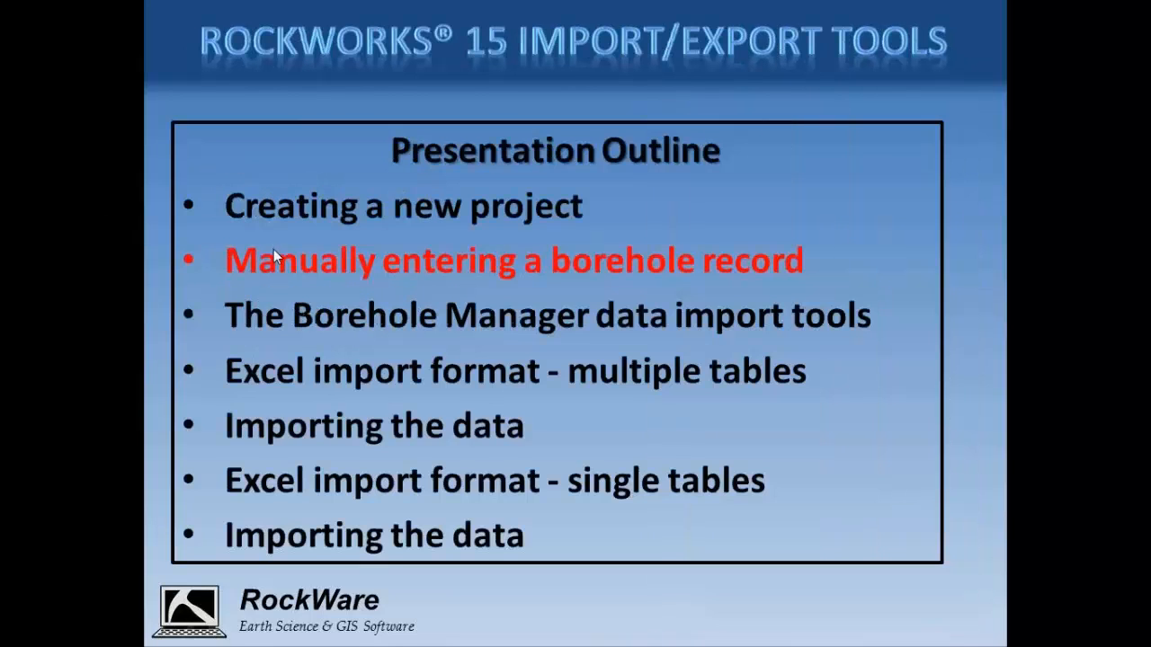
click(436, 282)
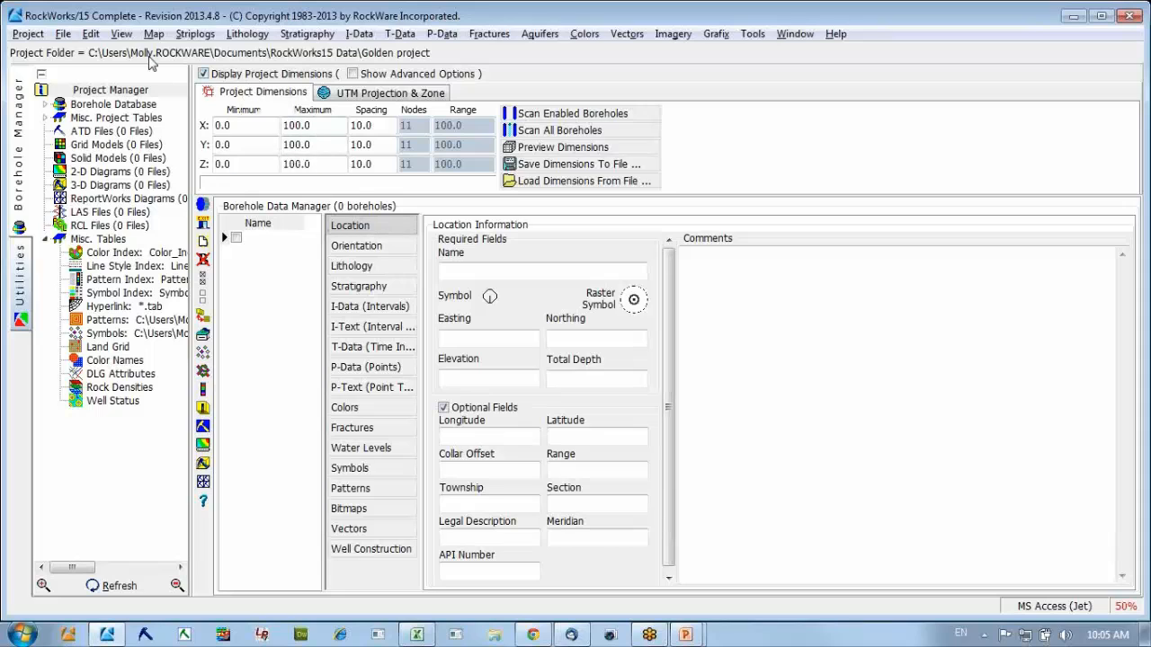
Start a new borehole record and name the borehole SH-53.
click(63, 33)
click(84, 53)
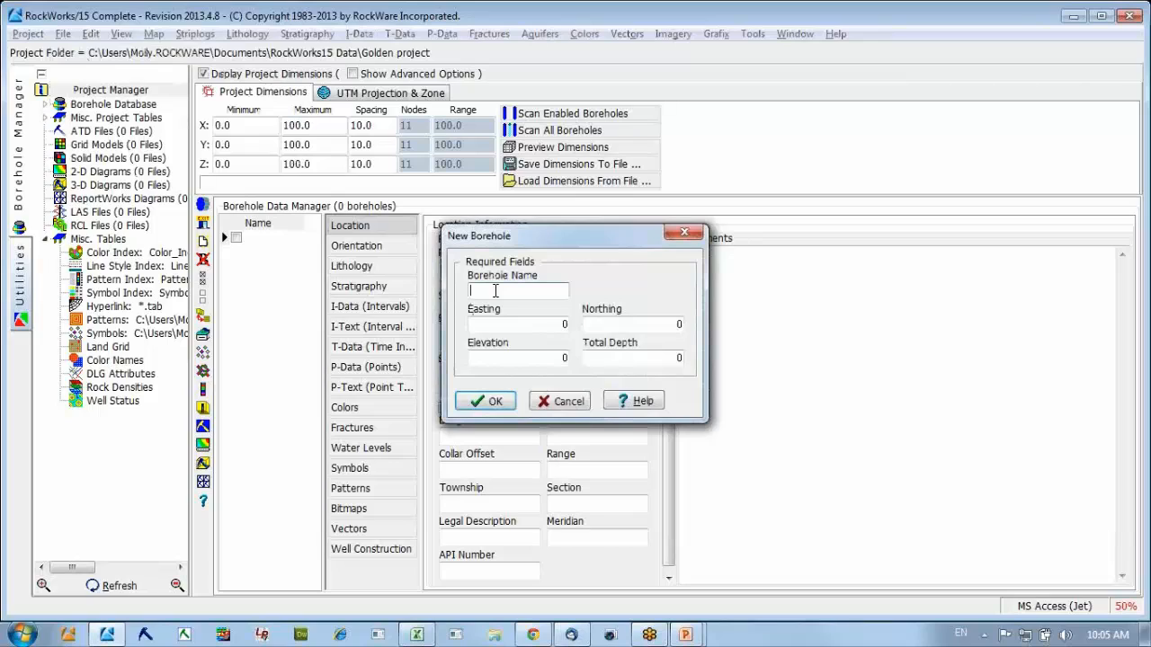
key(Caps_Lock)
text(SH)
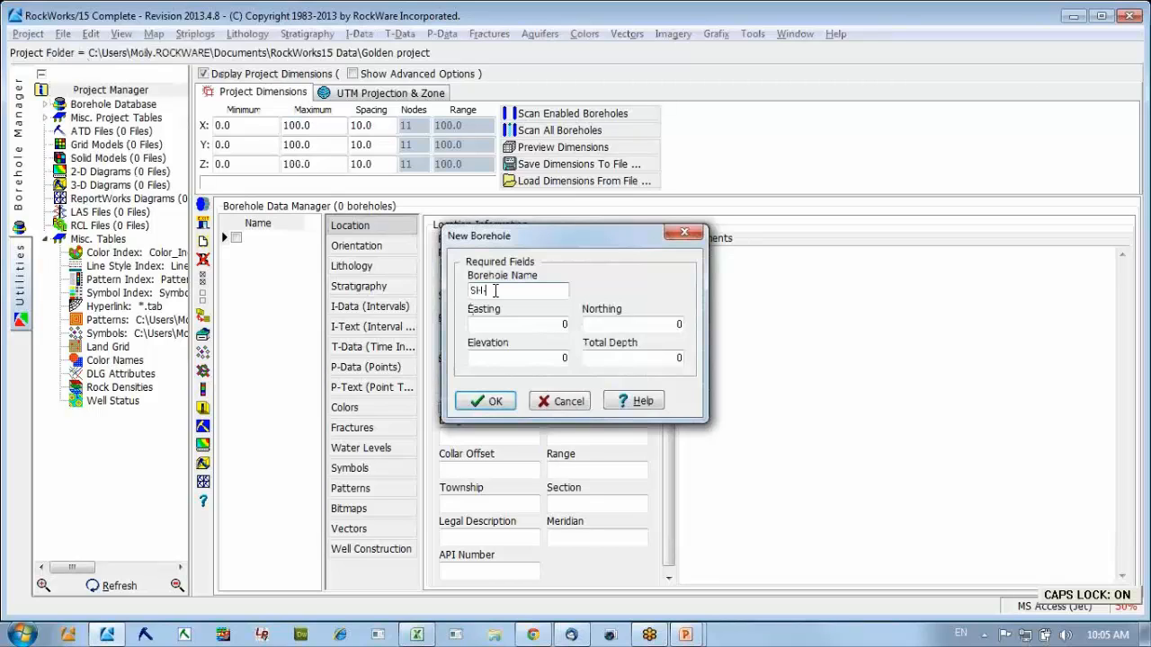
text(-53)
key(Tab)
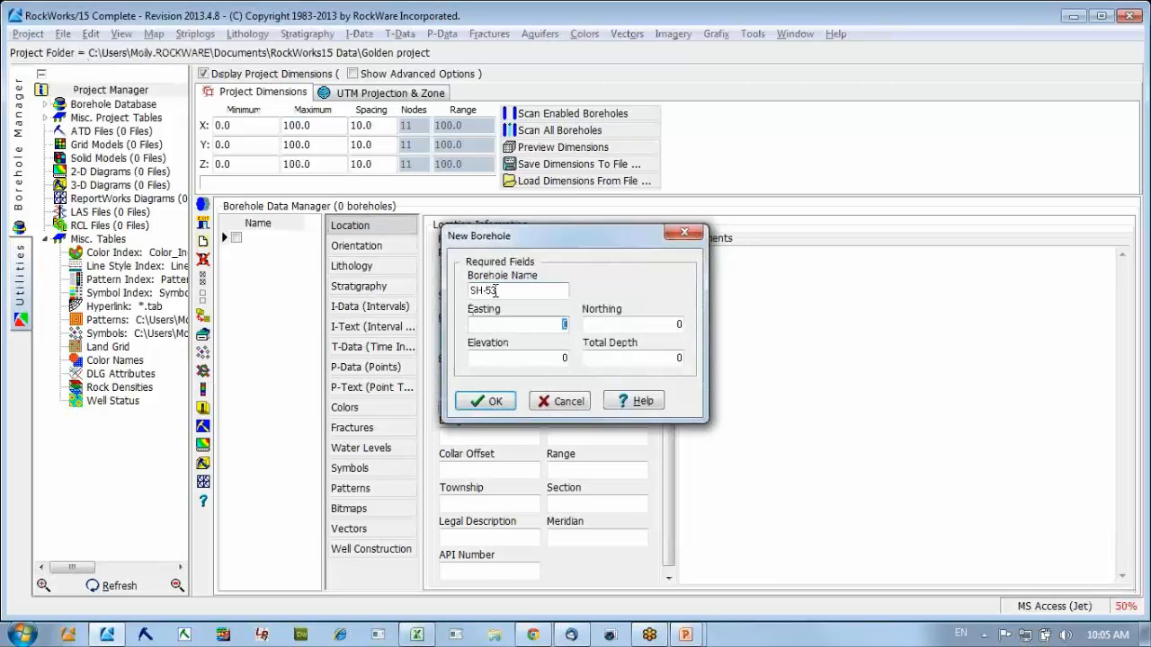
Set the new borehole's easting to 652,887 and its northing to 5,535,525.
text(652887)
key(Tab)
text(5505)
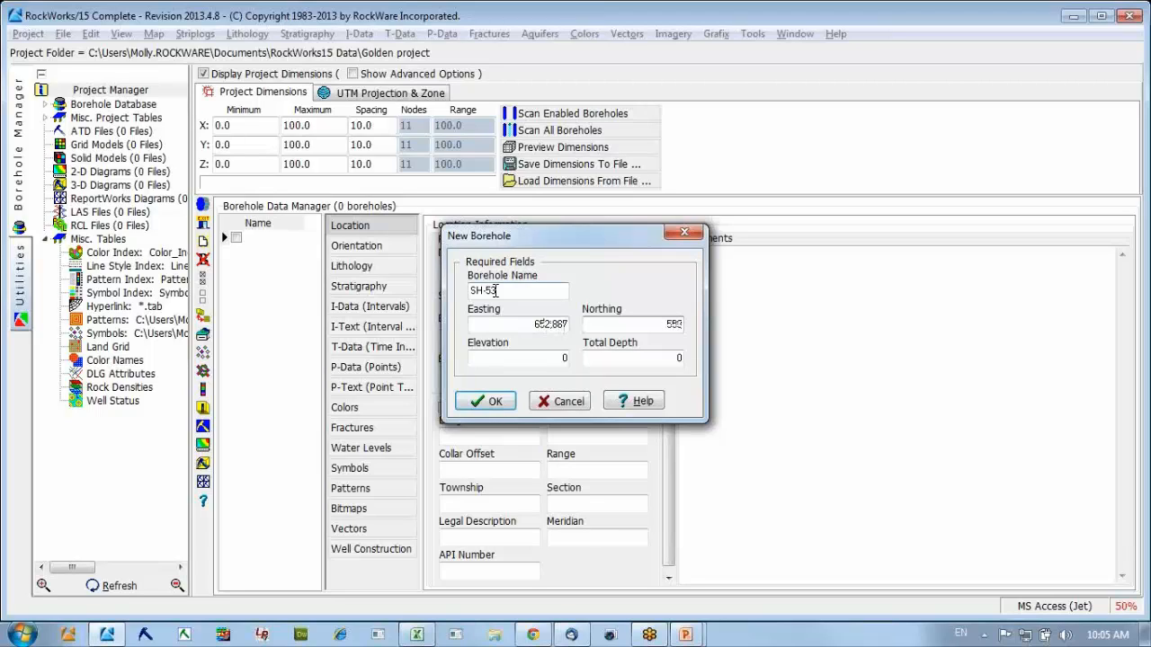
text(5,53)
text(5525)
key(Tab)
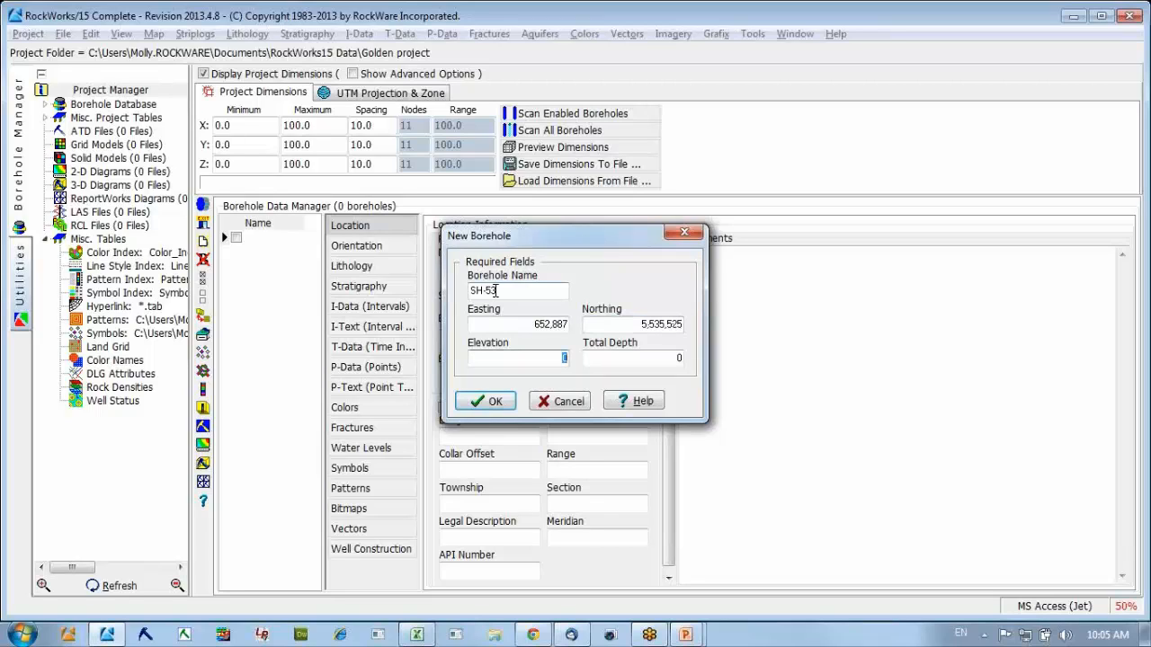
Set the elevation to 1485 and the total depth to 113, and create the borehole record.
text(1485)
key(Tab)
text(113)
click(488, 404)
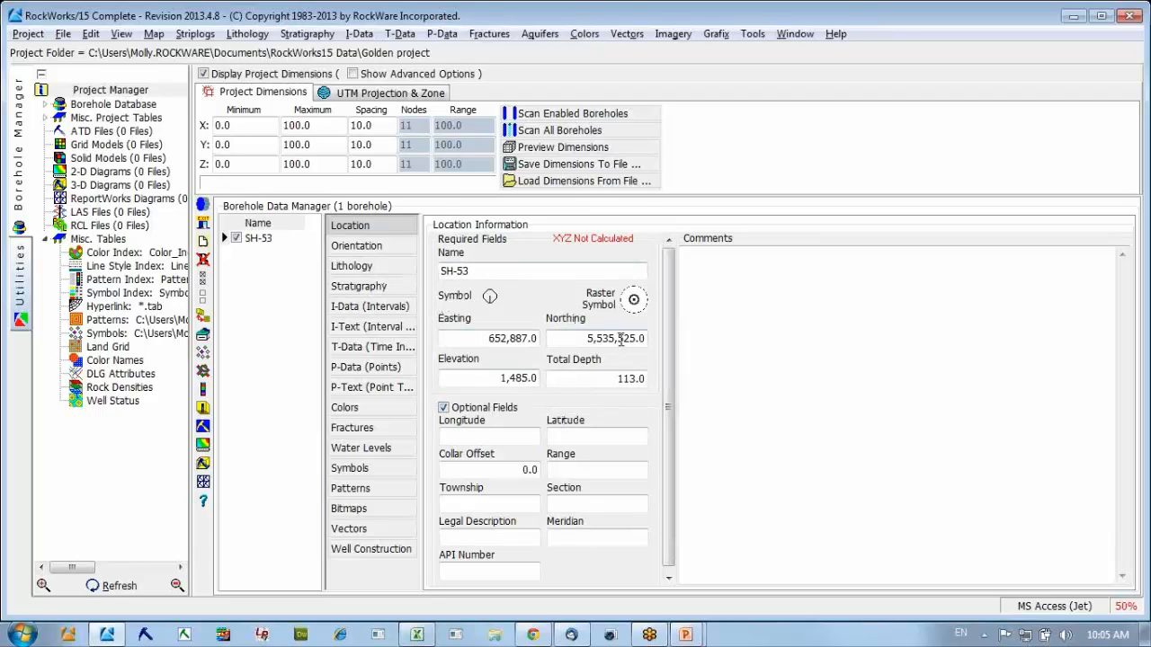
Add a new optional Location field with the field name "status".
click(570, 436)
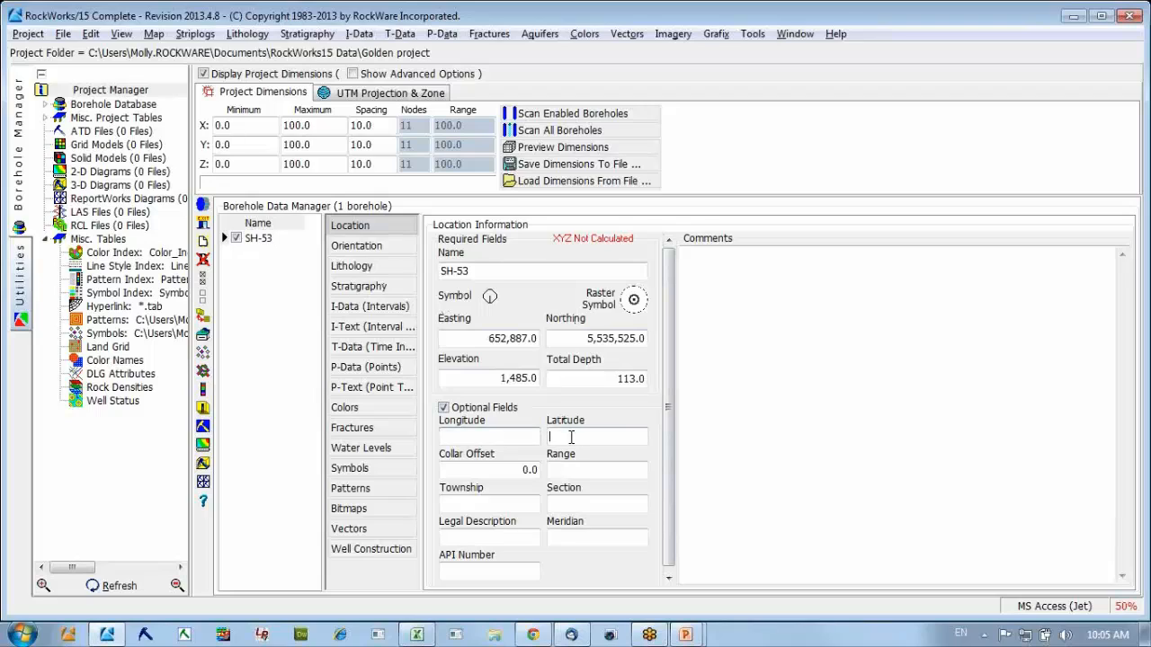
right_click(604, 567)
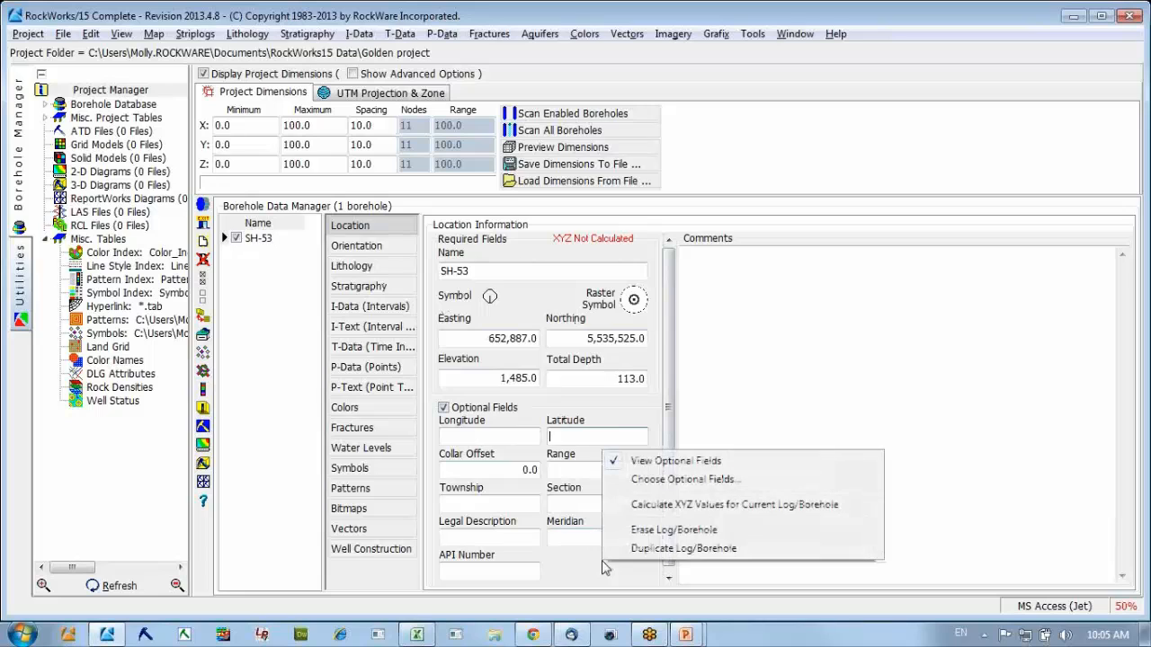
click(651, 482)
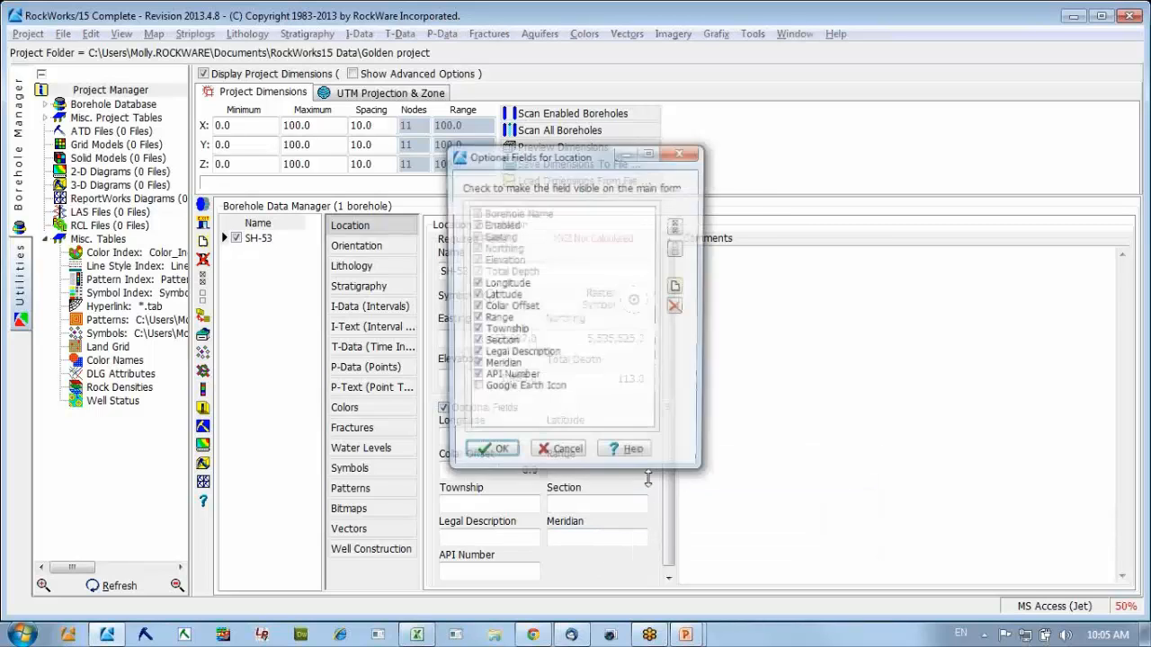
click(677, 287)
drag(614, 212, 569, 223)
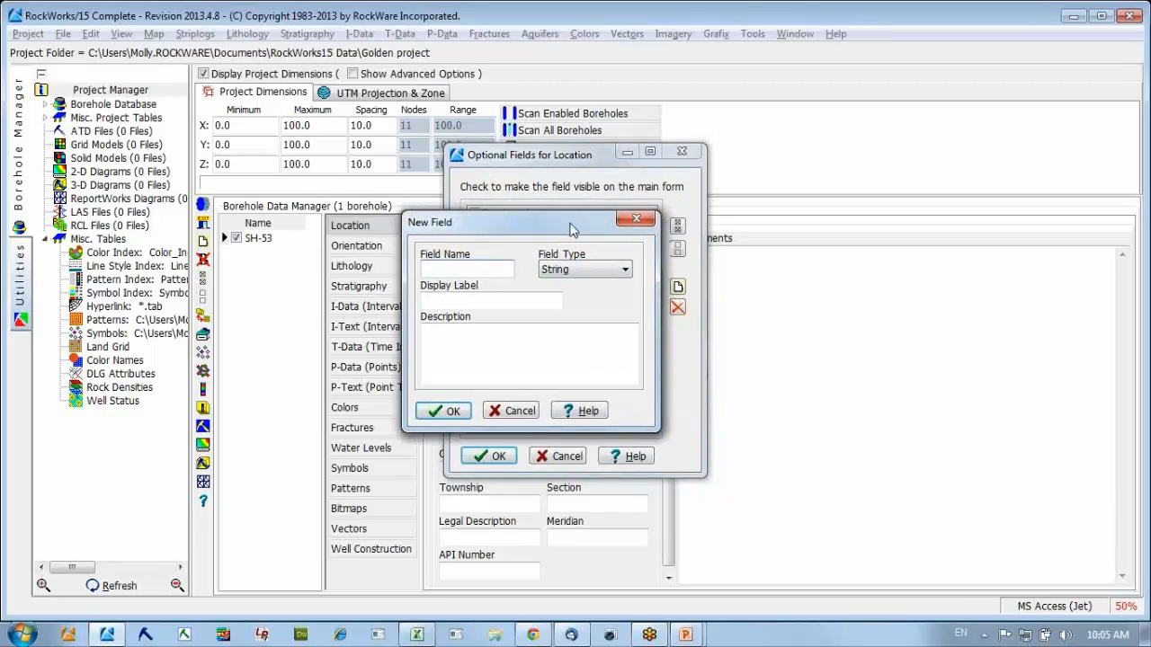
text(sTAT)
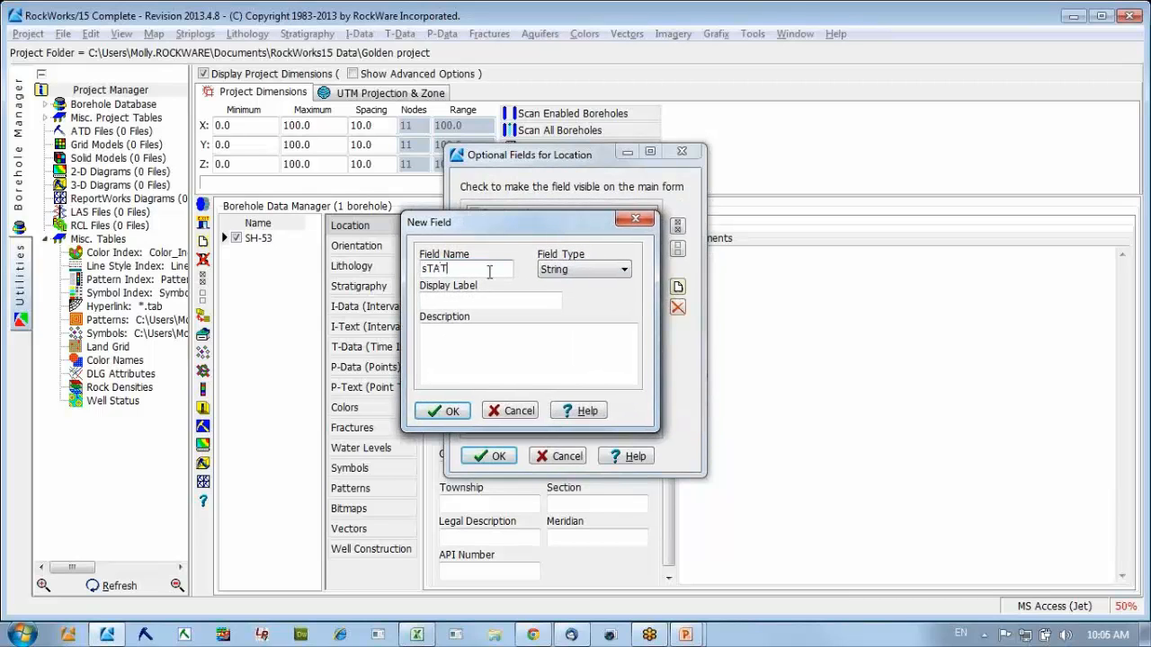
key(BackSpace)
key(BackSpace)
key(BackSpace)
key(Caps_Lock)
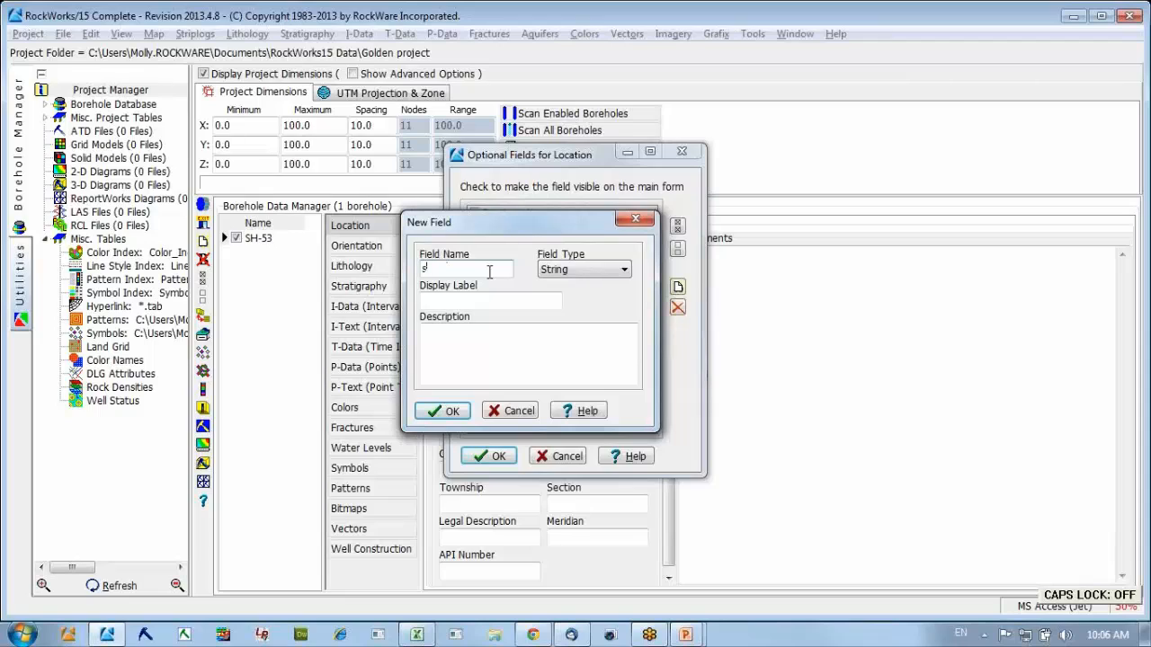
text(tatus)
key(Tab)
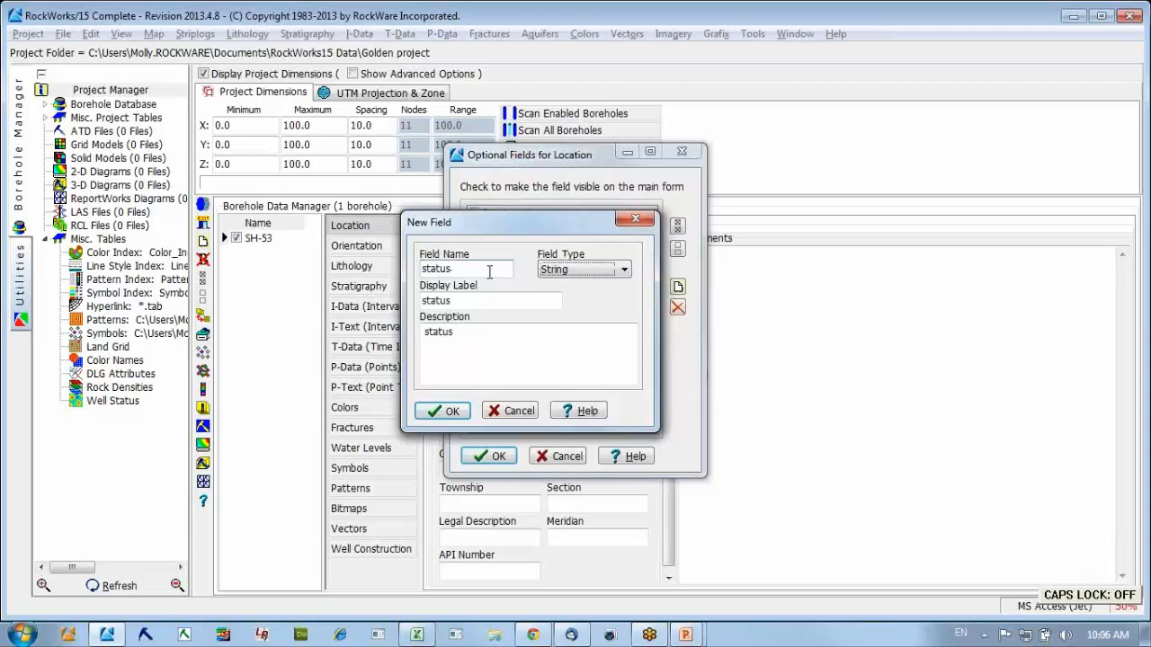
Keep String as the field type and save the new field to the optional Location fields.
click(611, 276)
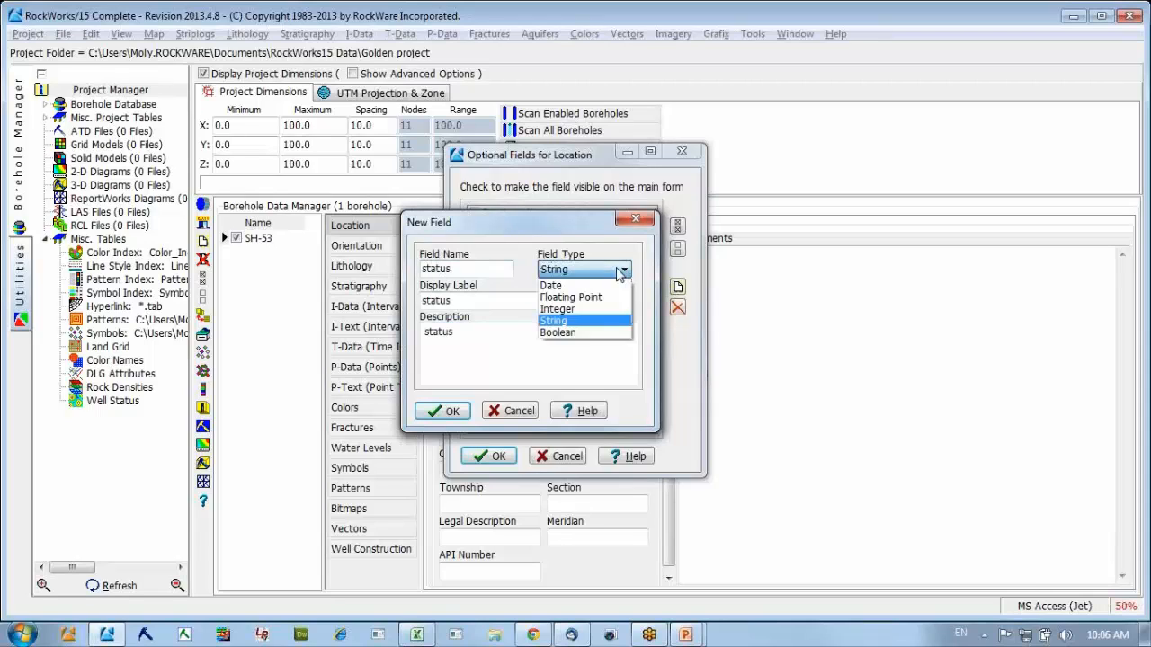
click(582, 321)
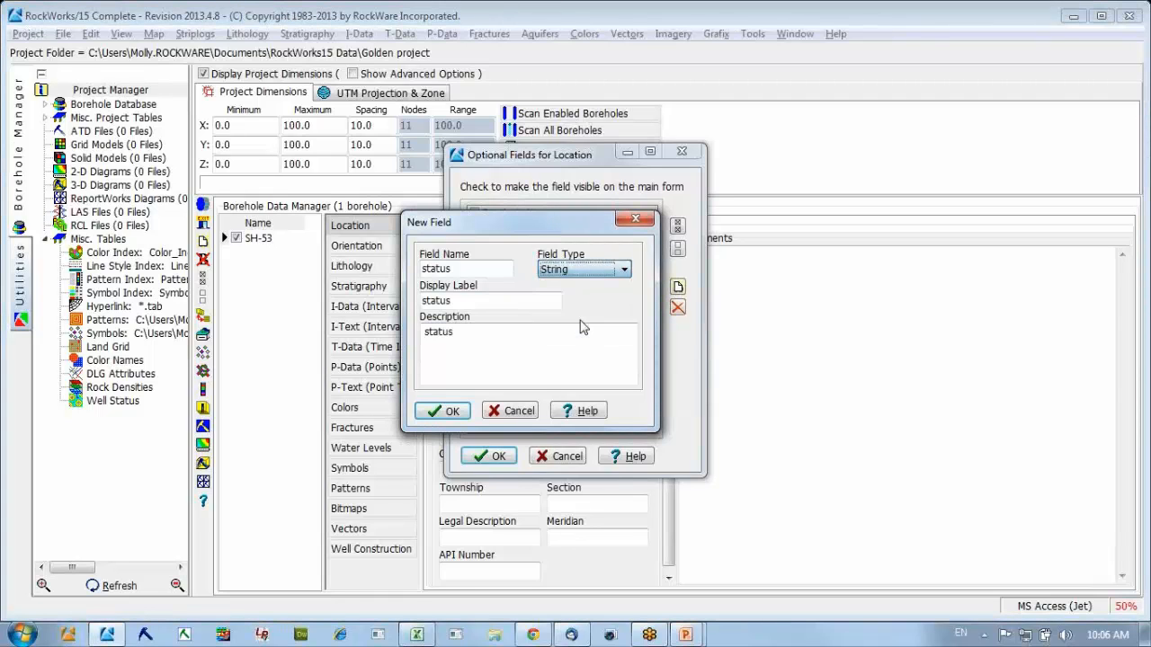
click(444, 411)
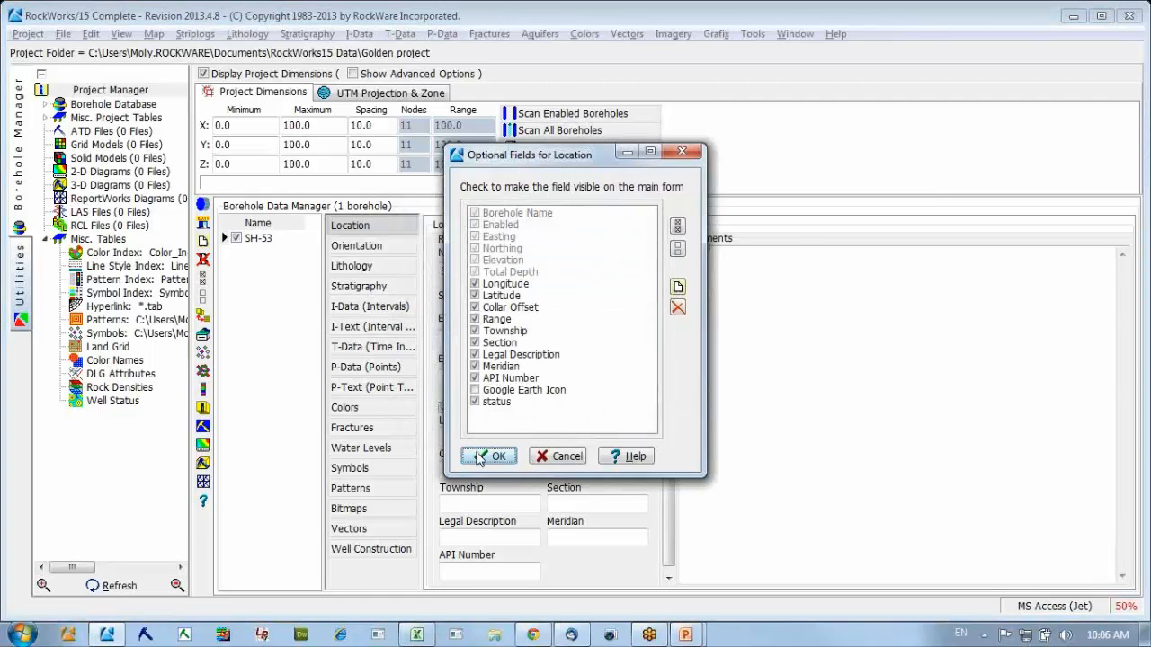
click(479, 457)
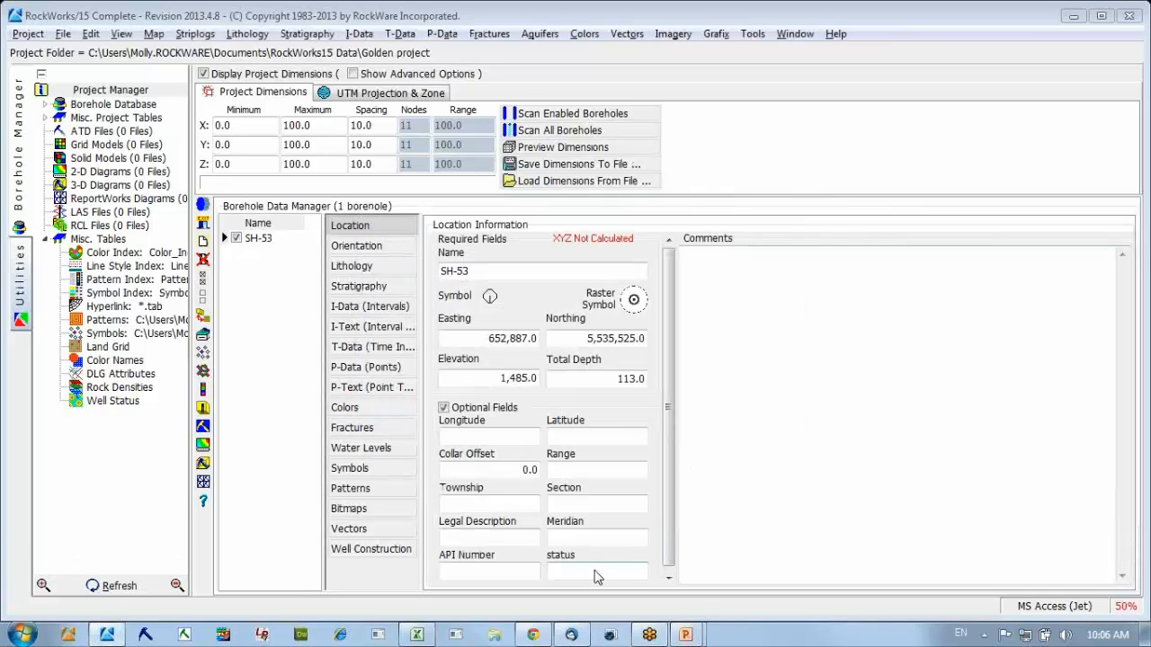
Enter "active" as the status of borehole SH-53.
click(597, 573)
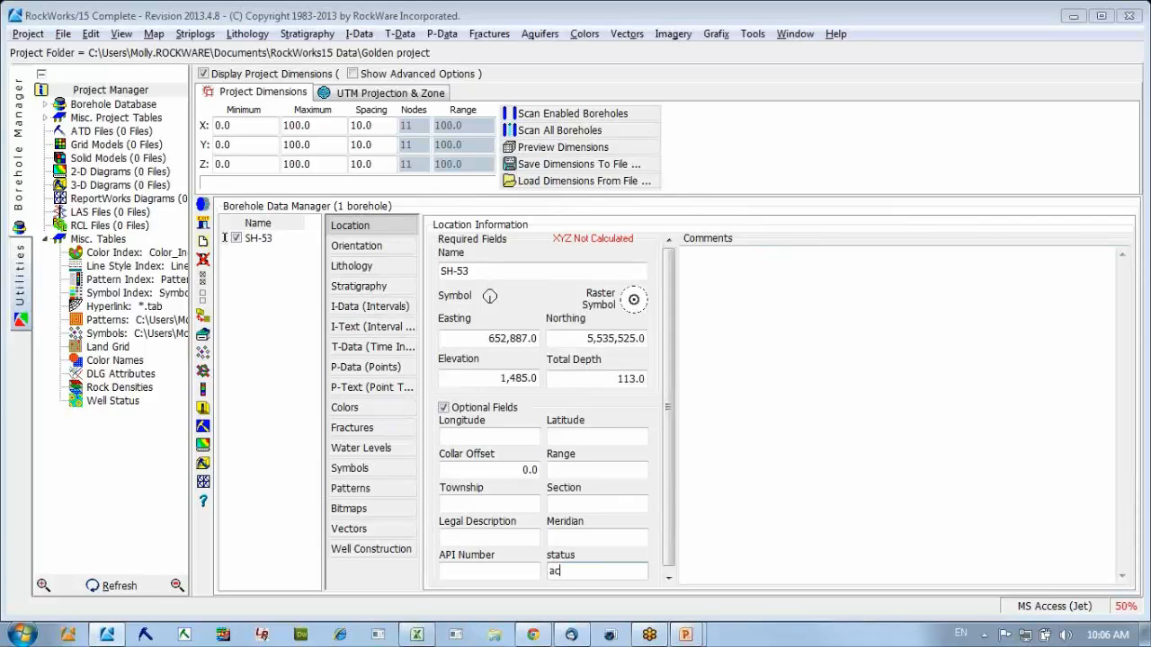
text(active)
click(594, 538)
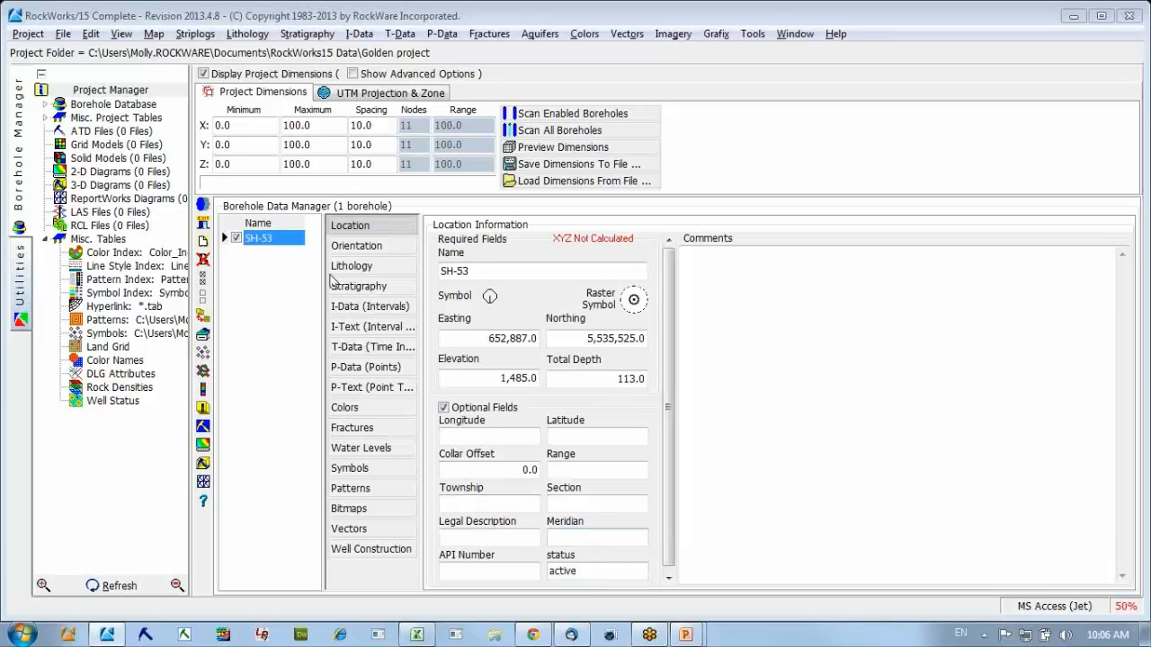
Look through the borehole's Orientation, Lithology, Stratigraphy and I-Data tables, and return to its Location information.
click(356, 249)
click(354, 268)
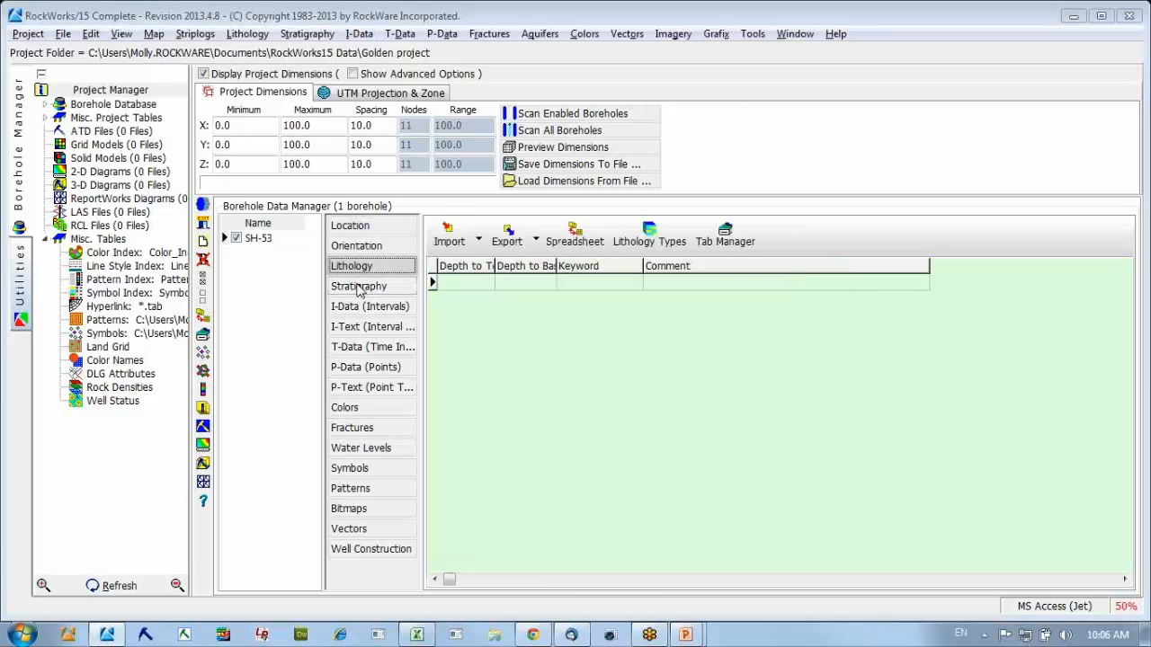
click(361, 287)
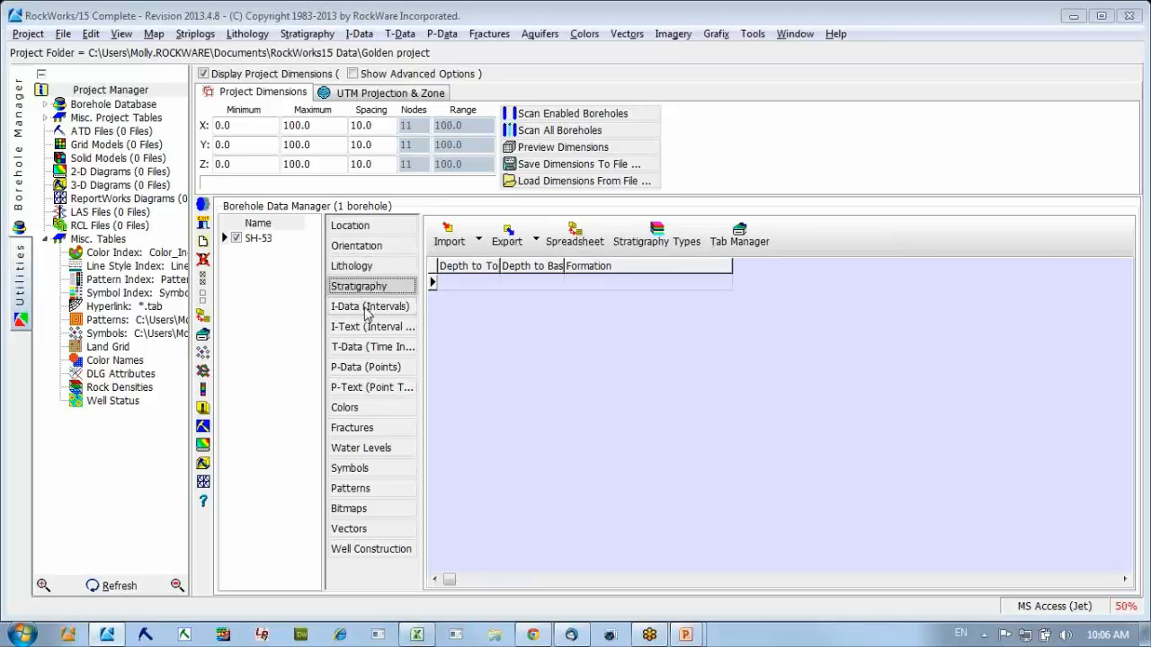
click(365, 307)
click(350, 227)
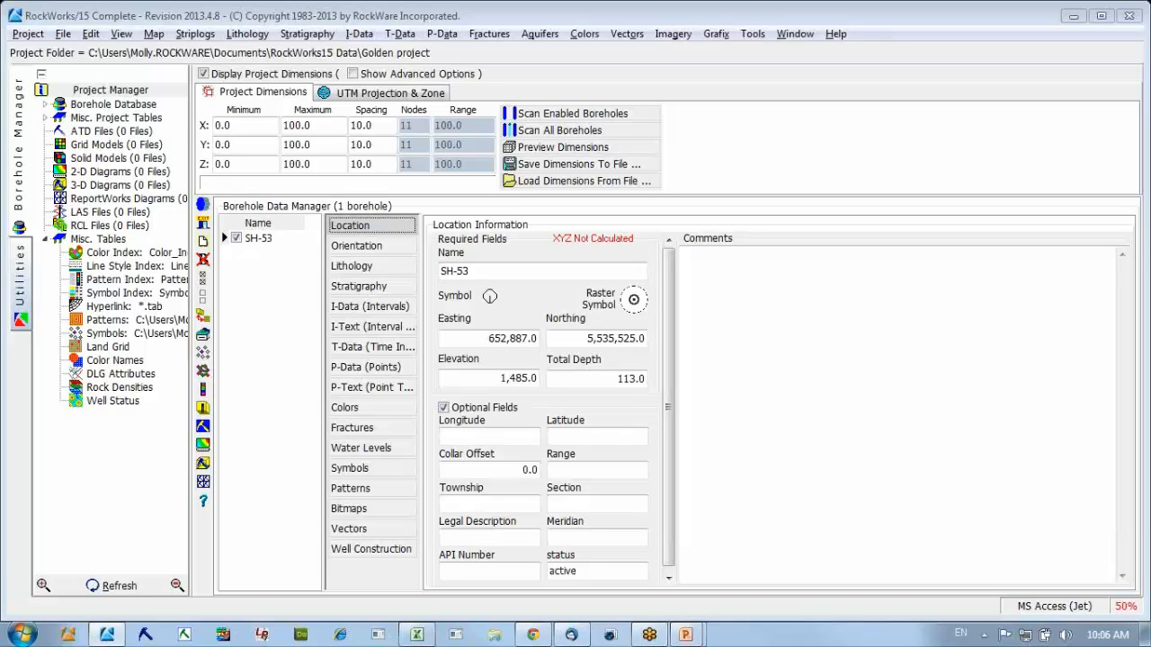
key(alt+Tab)
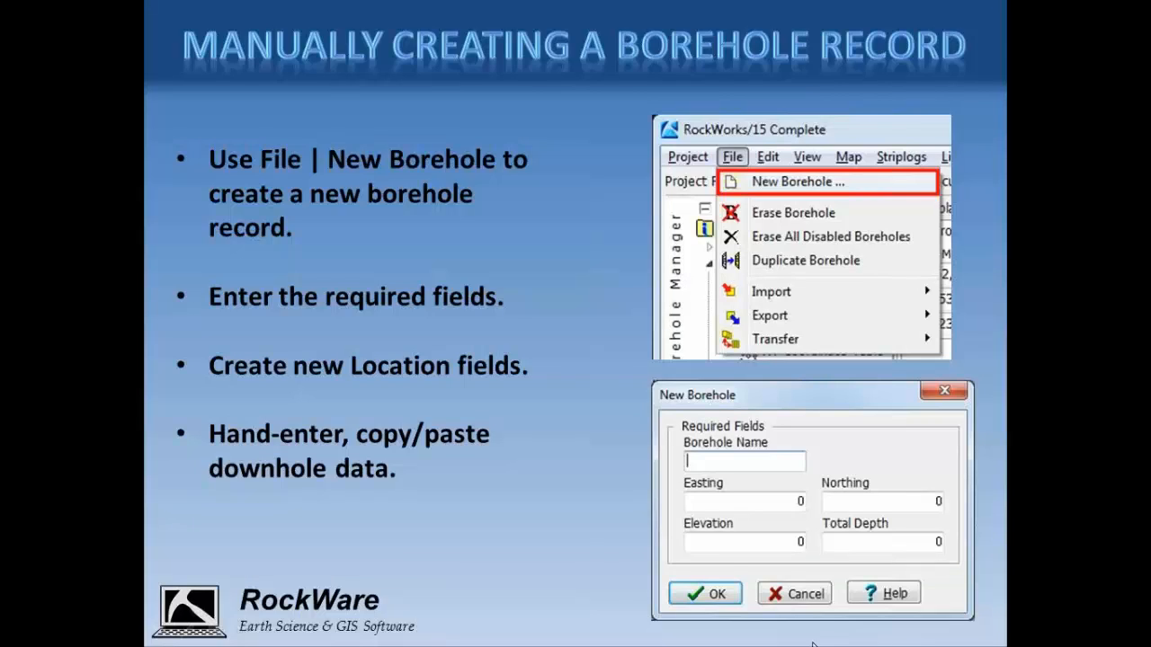
click(578, 545)
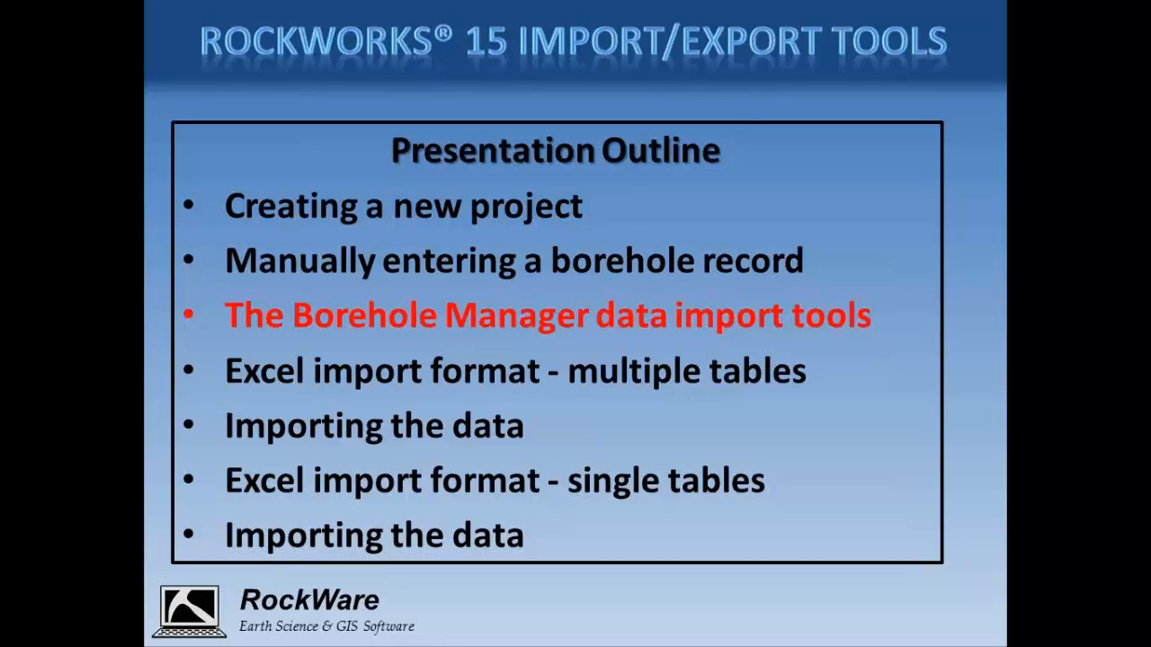
click(146, 571)
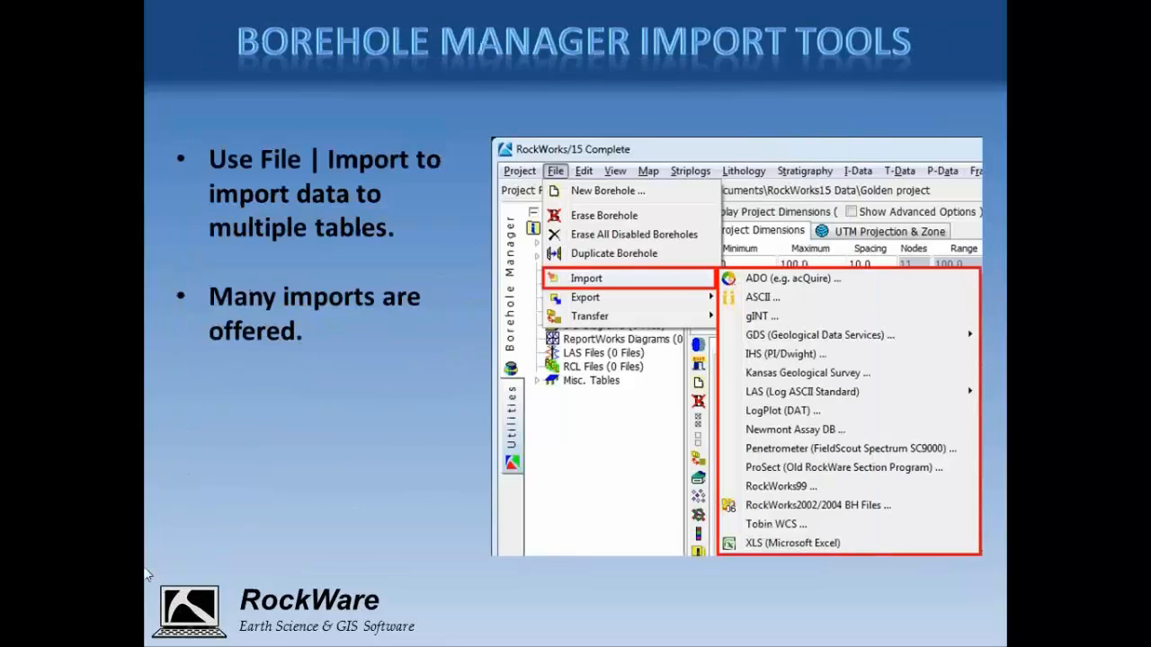
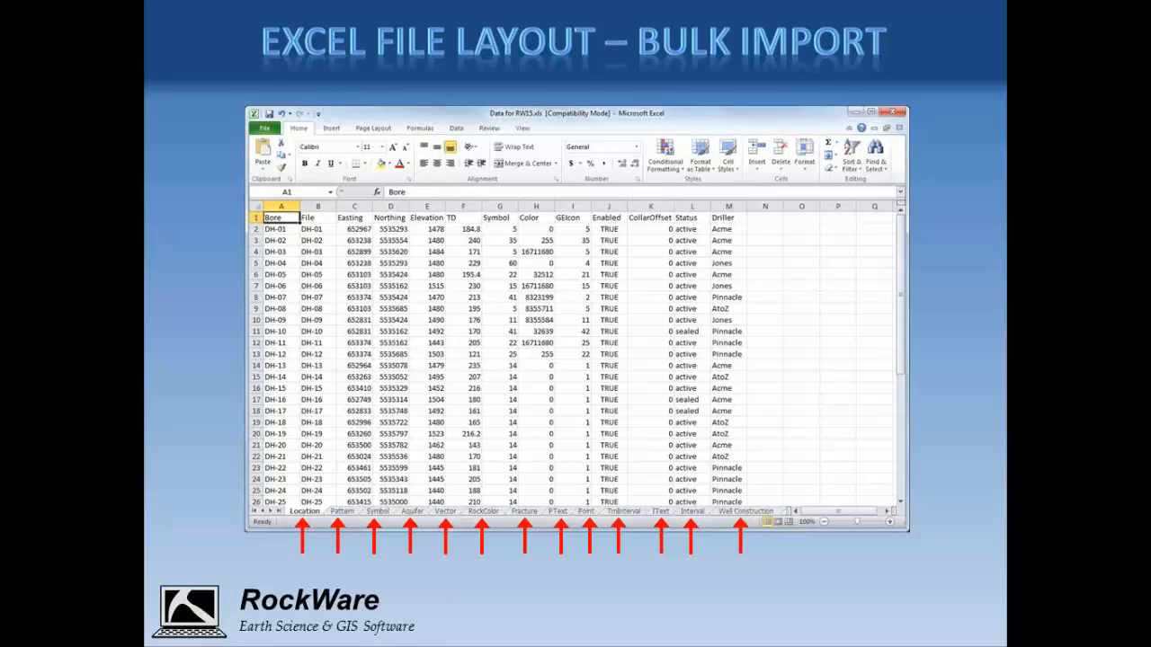
Switch to the Excel workbook Data for RW15.xlsx, view its Orientation and Lithology worksheets, and return to the slide show.
key(alt+Tab)
key(alt+Tab)
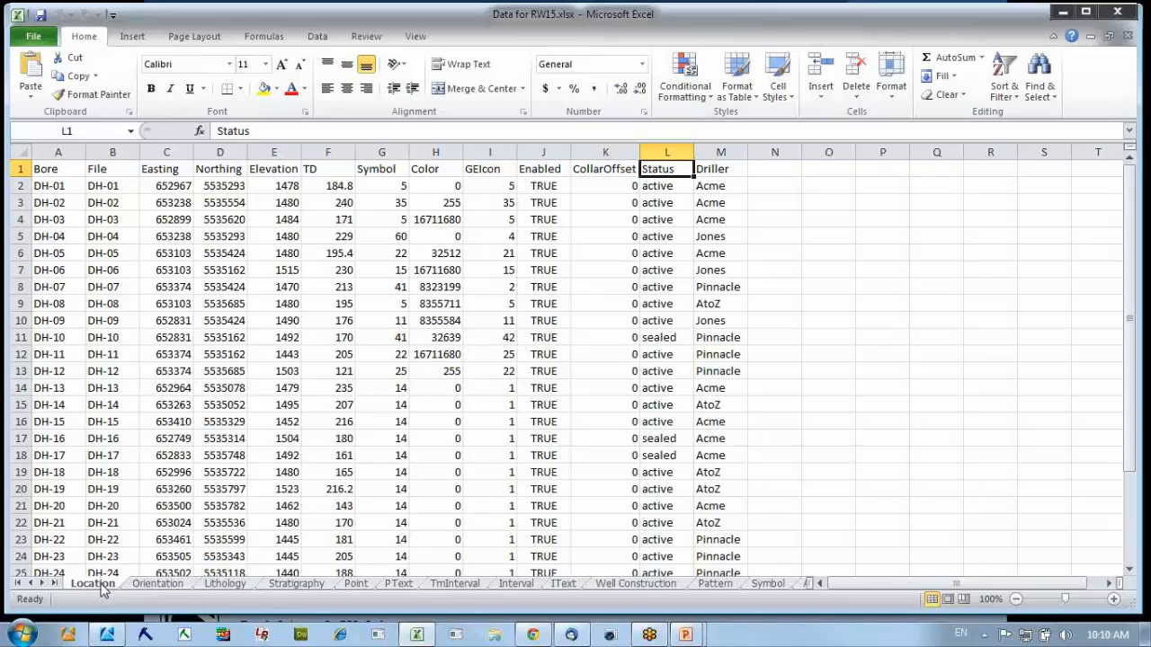
click(157, 585)
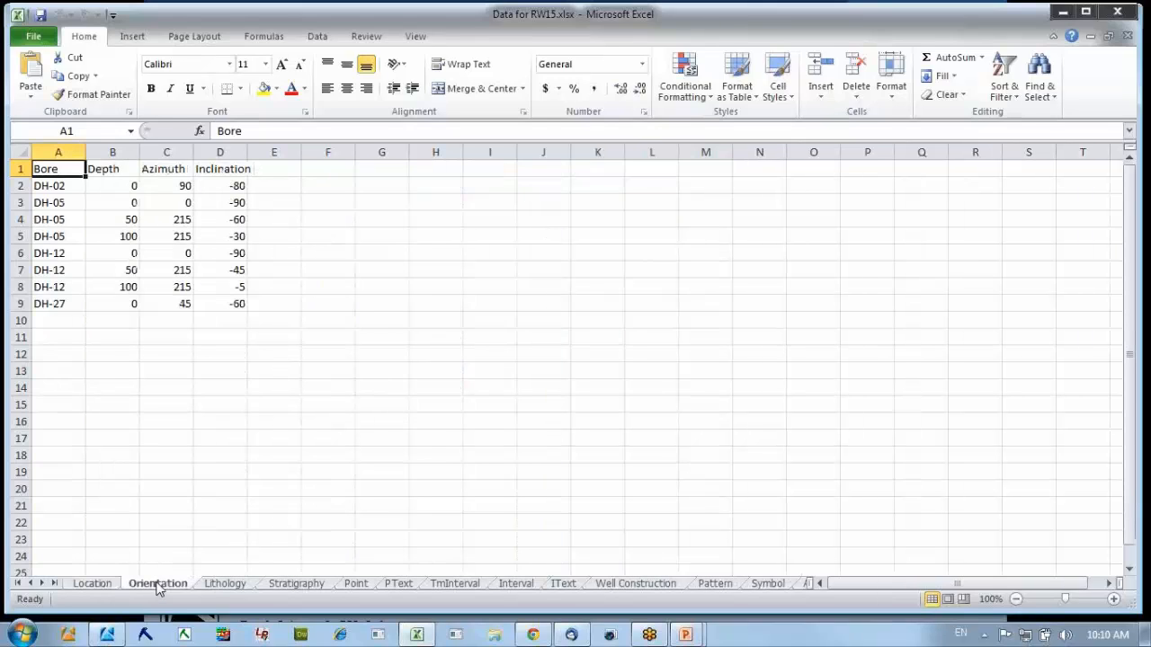
click(225, 585)
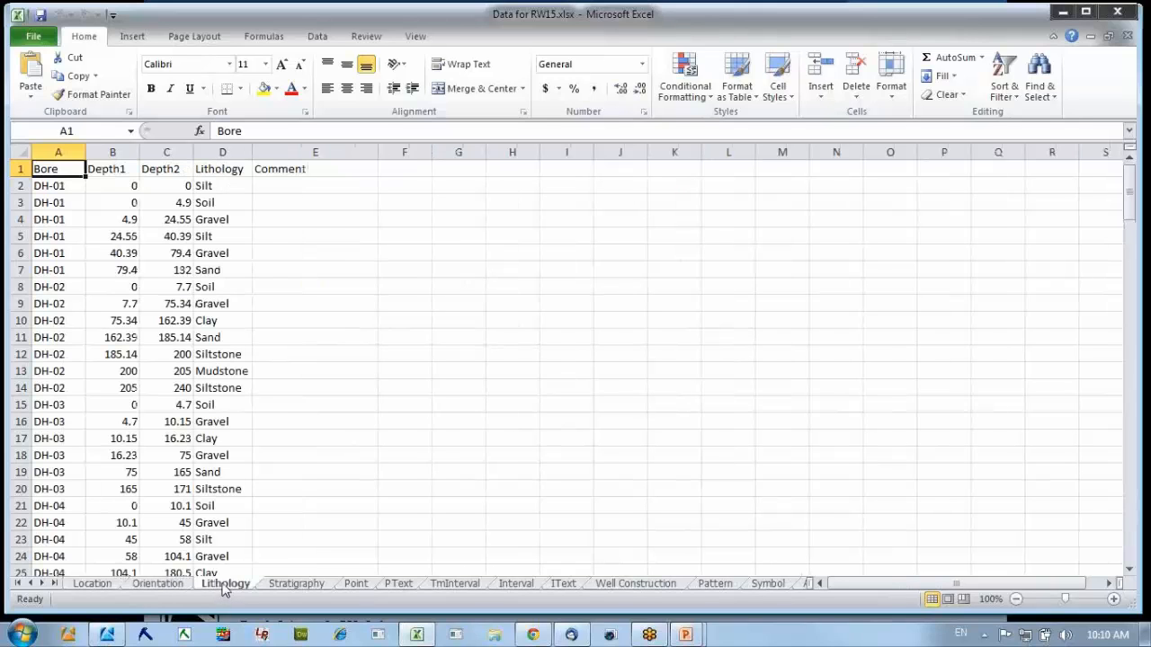
key(alt+Tab)
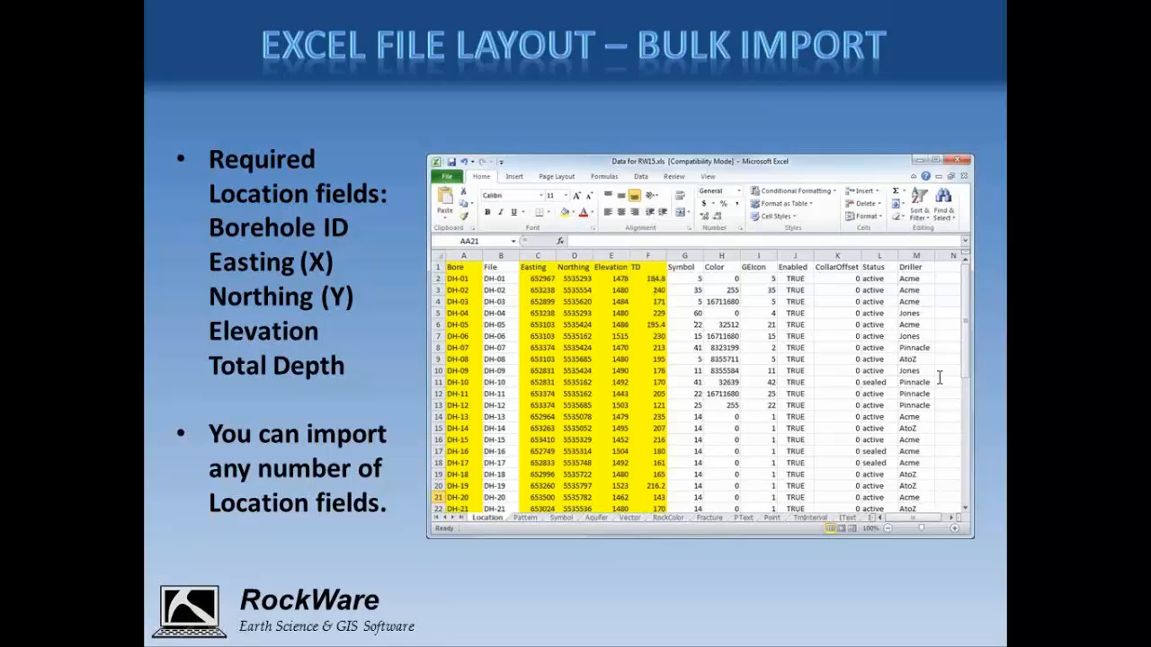
Switch back to the Excel workbook and examine the Location worksheet's Status and Driller columns and its header row.
key(alt+Tab)
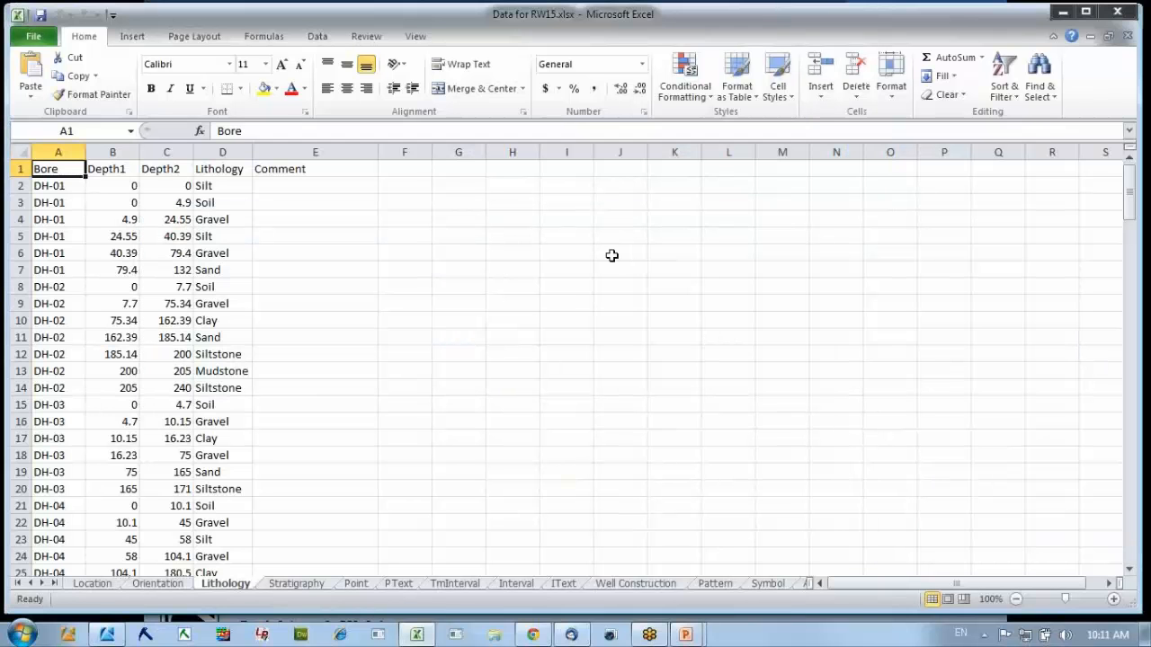
click(106, 586)
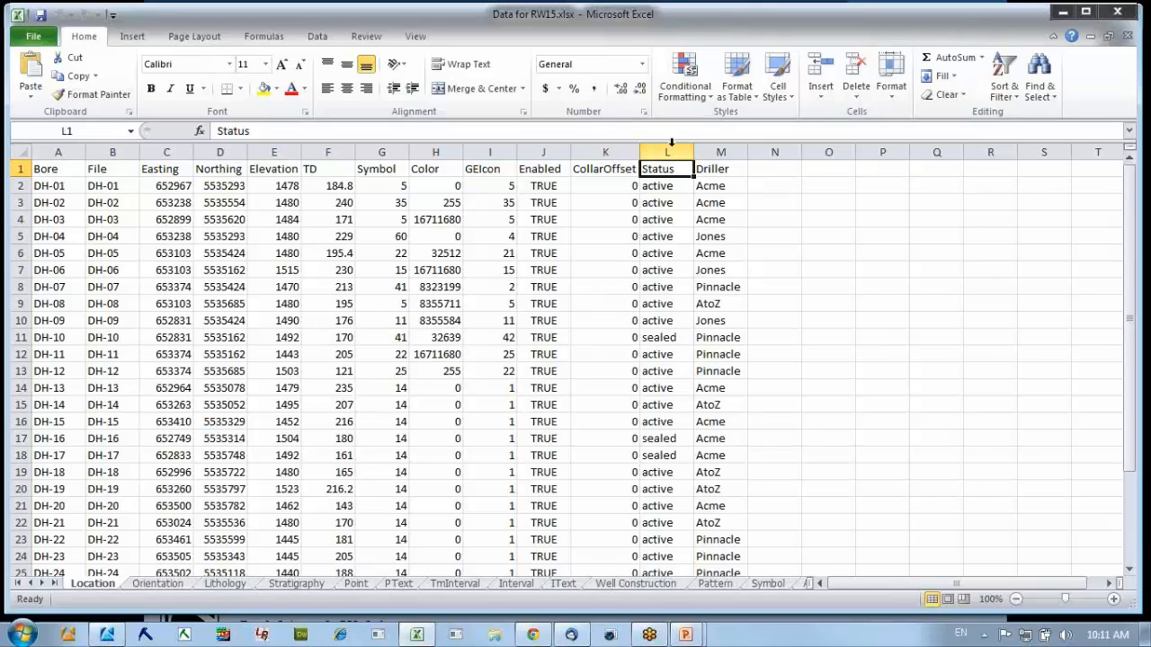
drag(670, 148, 702, 152)
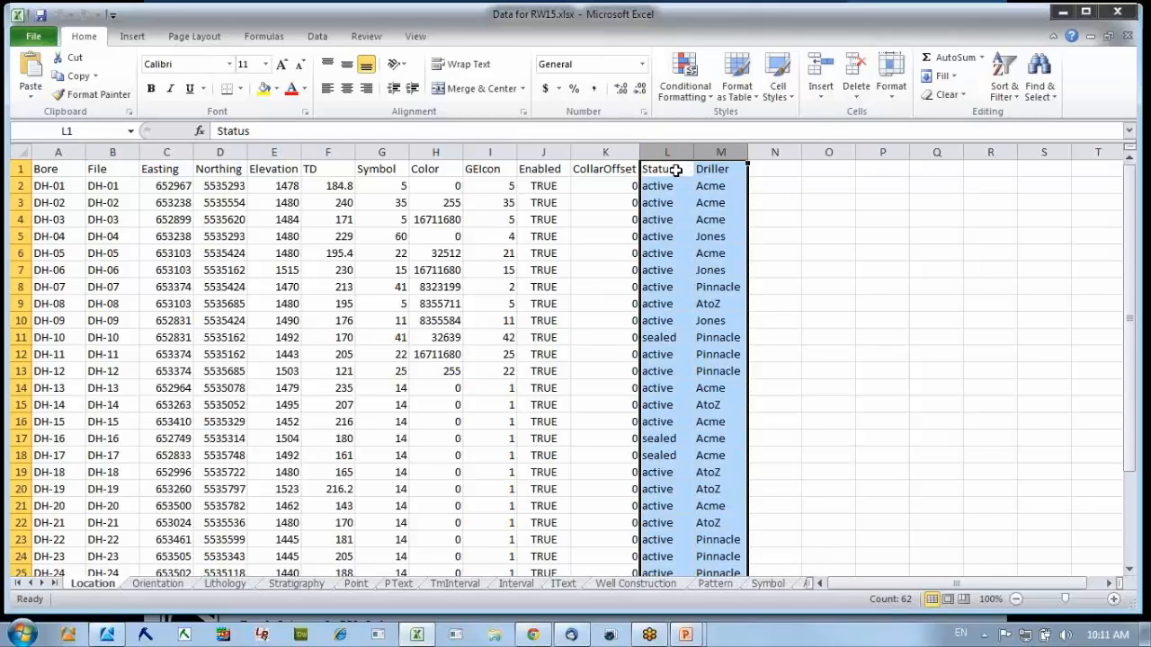
click(681, 170)
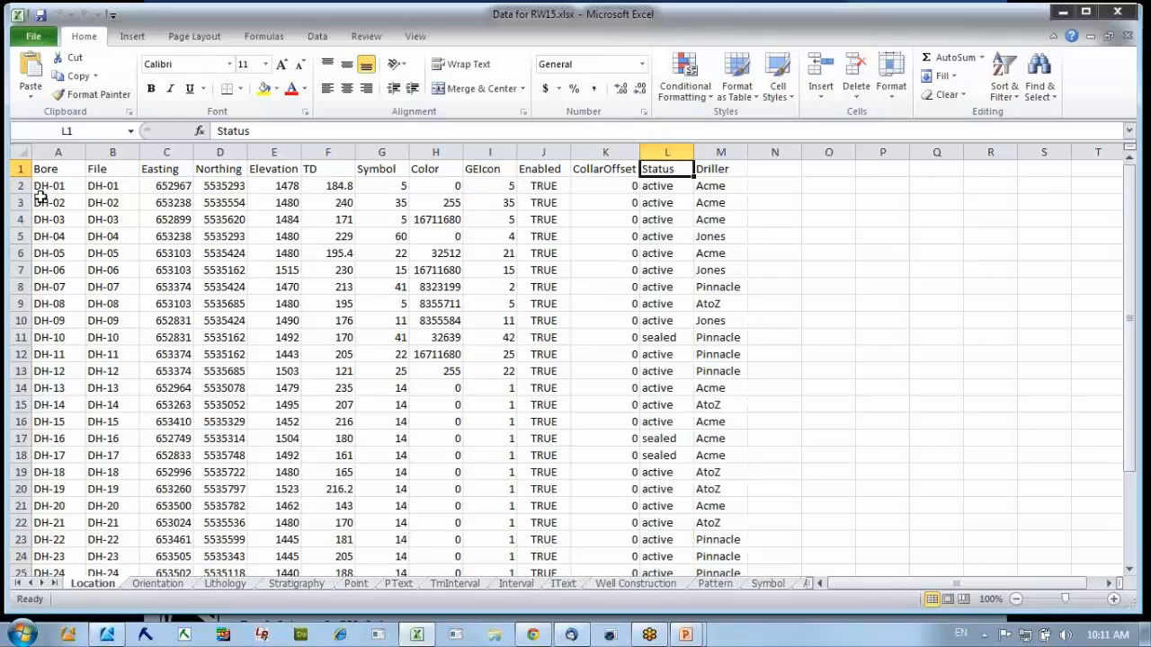
click(16, 169)
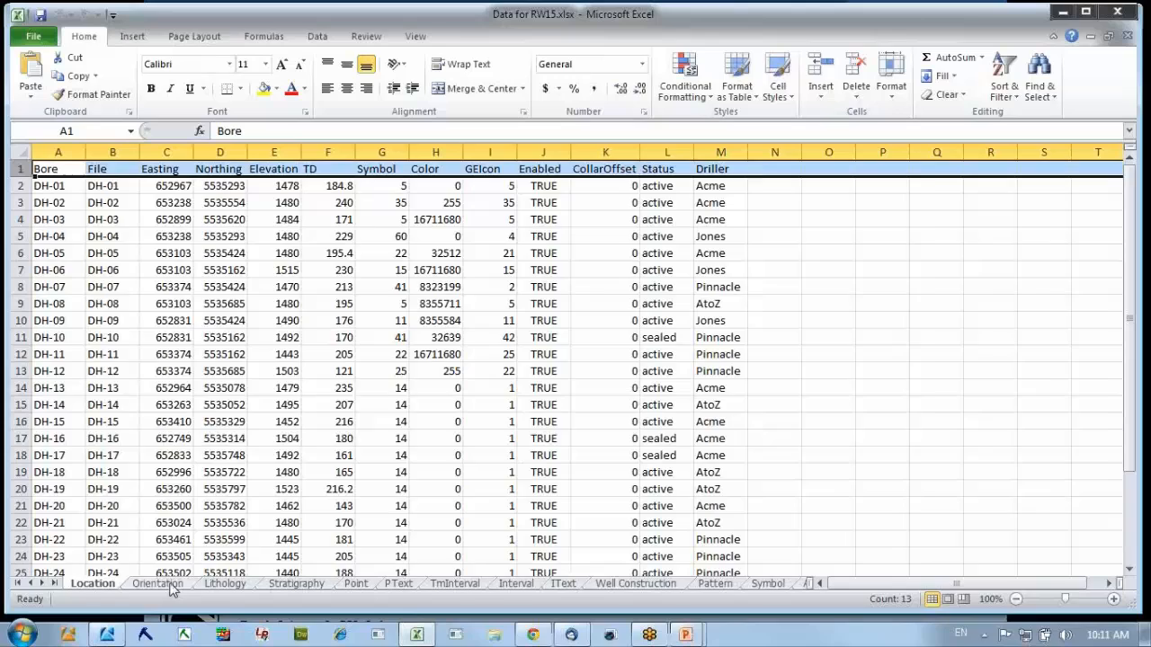
Examine the column layout of the Orientation, Lithology and Stratigraphy worksheets, including Lithology's Depth1, Depth2 and Lithology headings.
click(158, 583)
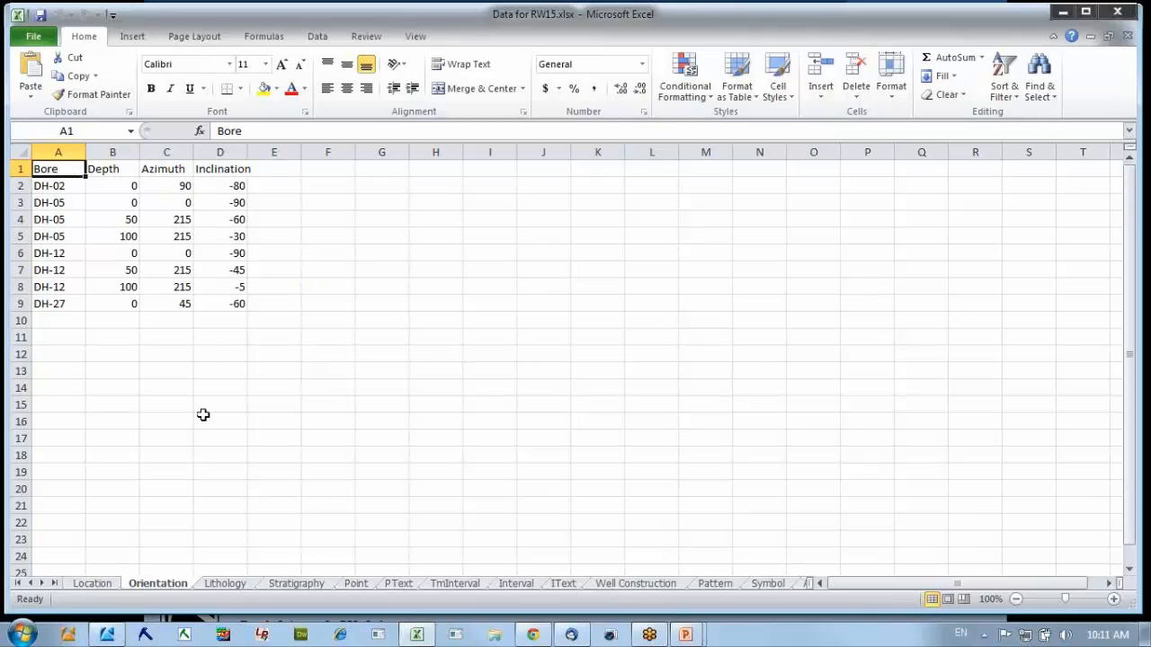
click(225, 584)
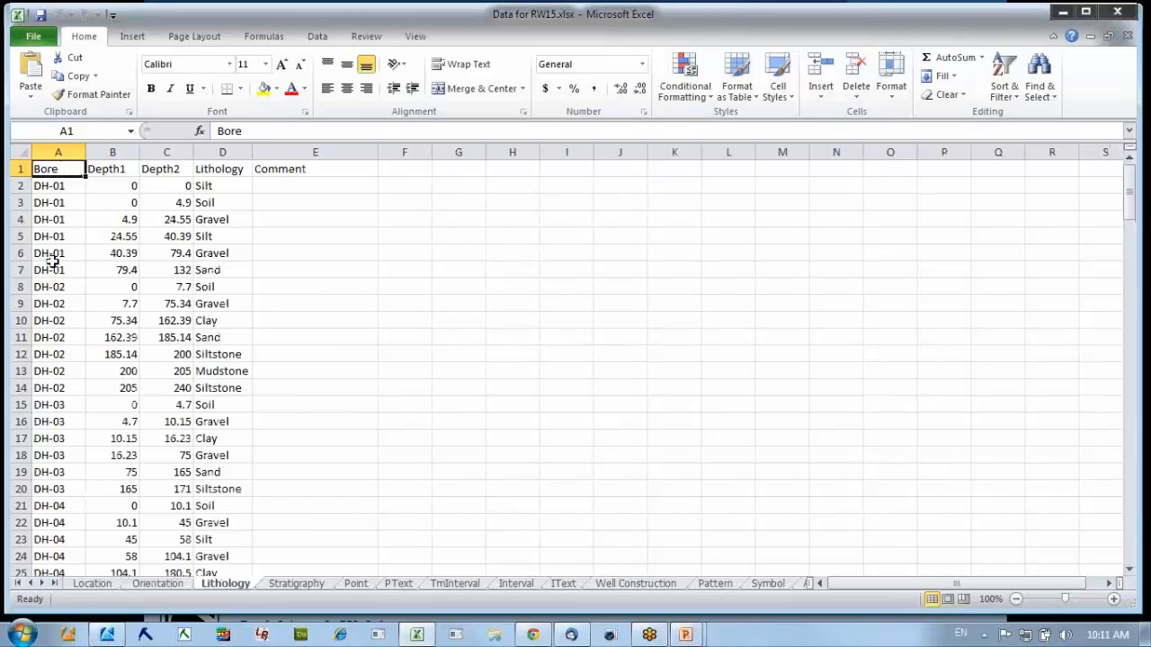
click(108, 170)
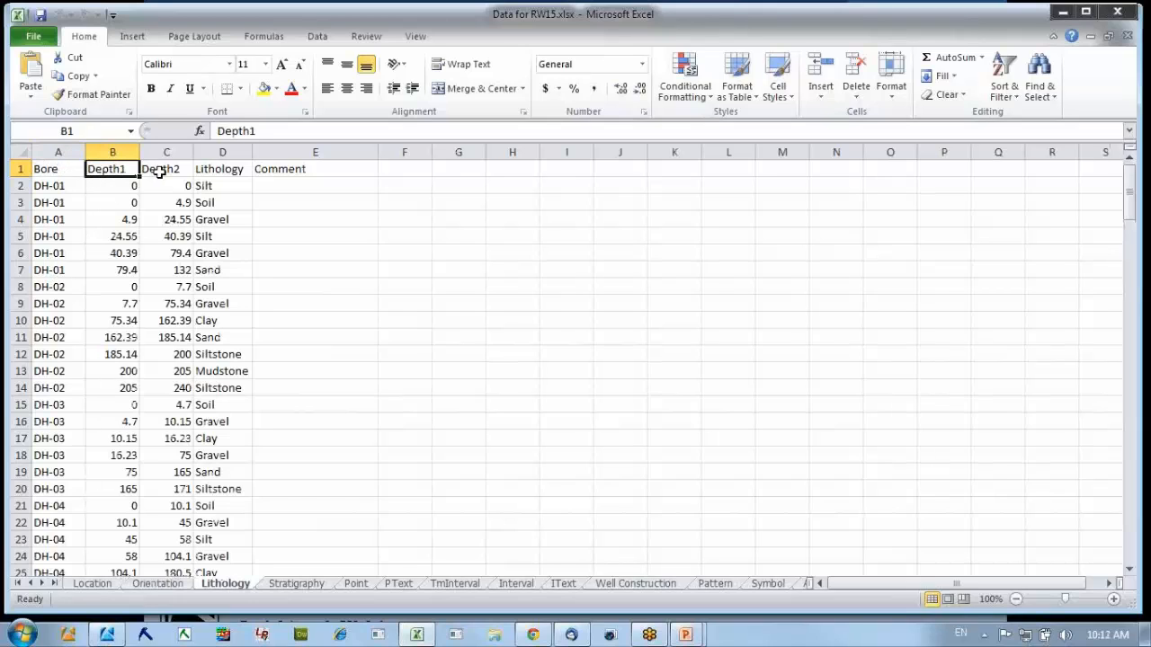
click(159, 170)
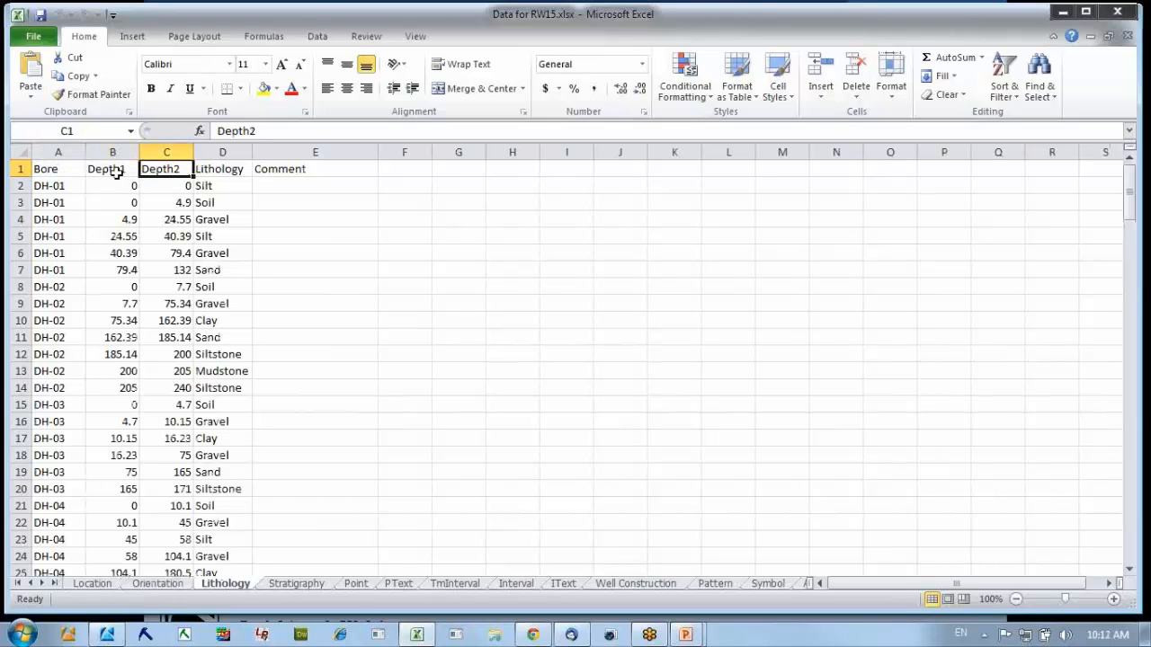
click(222, 170)
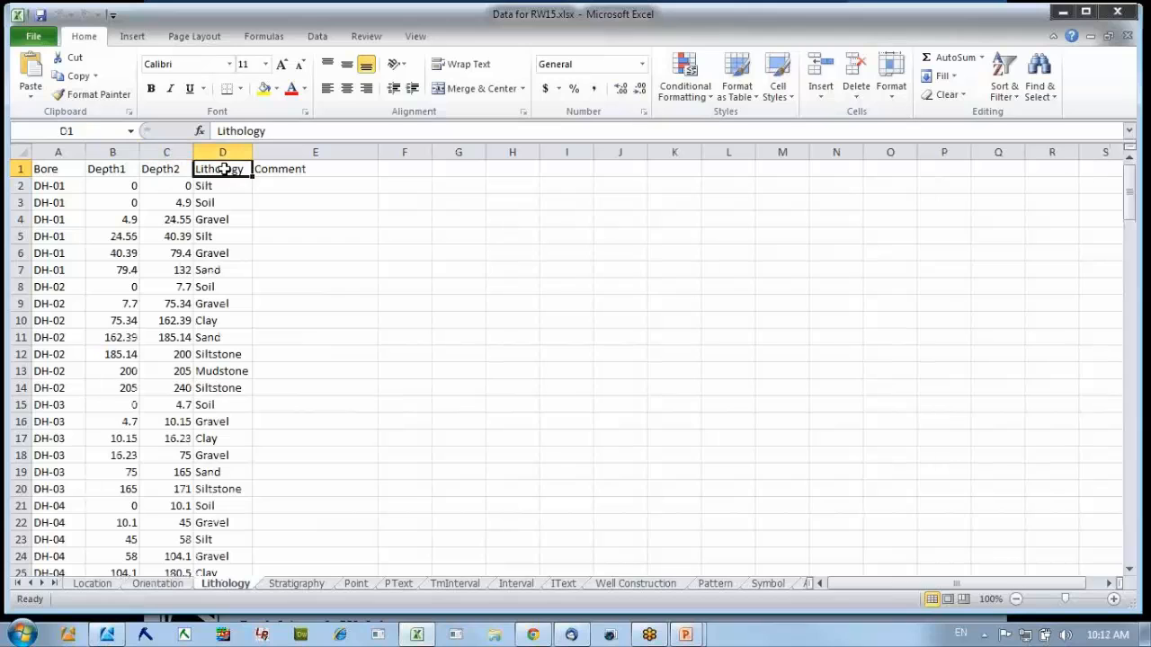
click(288, 586)
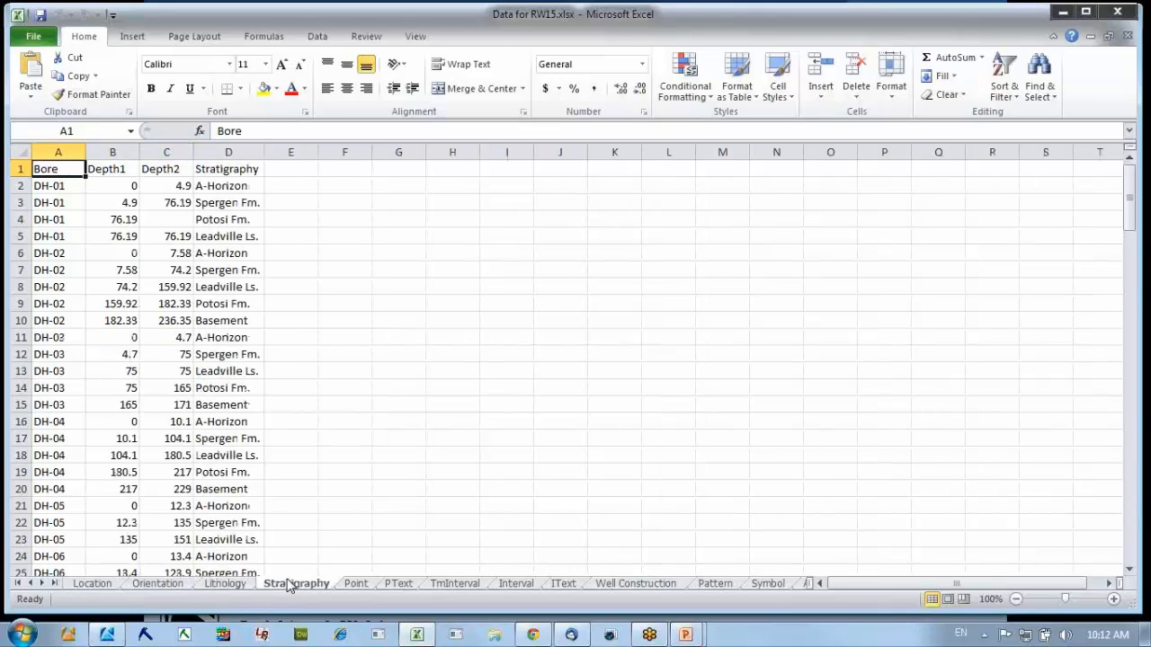
Examine the Bore, Type, Depth and Value columns of the Point worksheet.
click(357, 585)
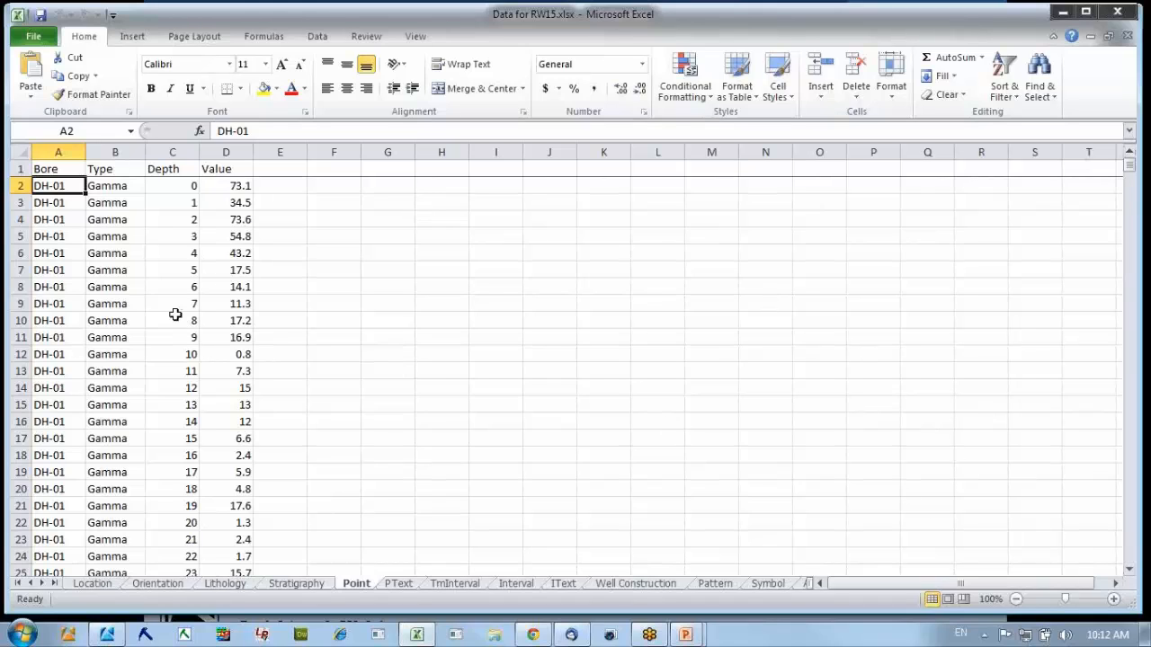
click(59, 154)
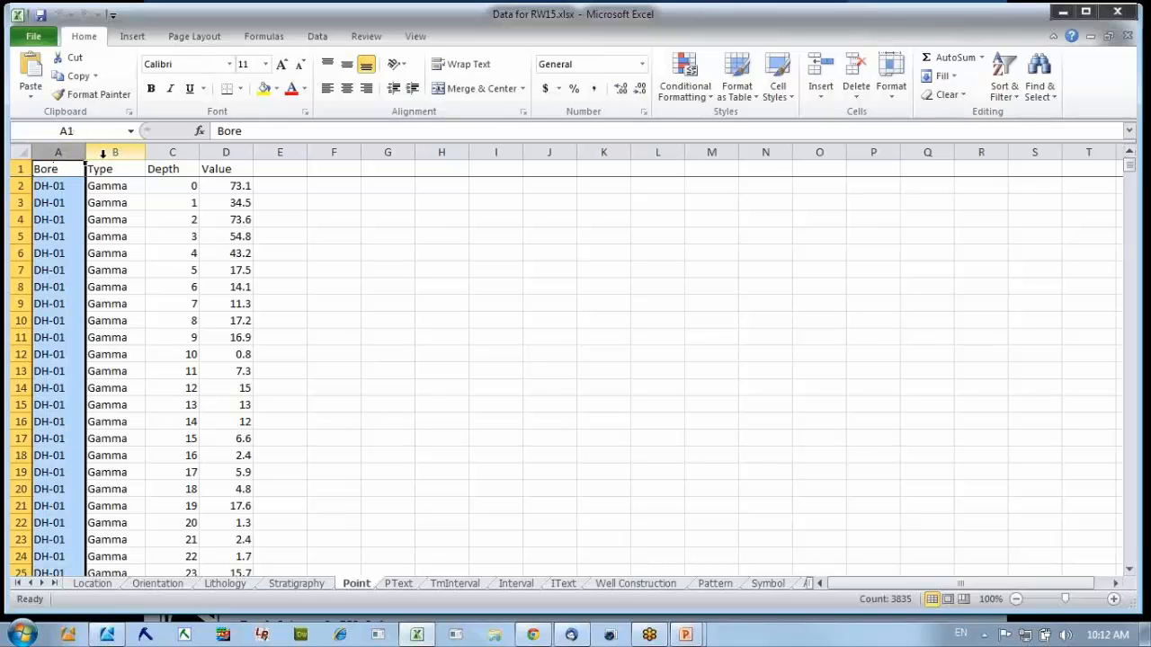
click(103, 153)
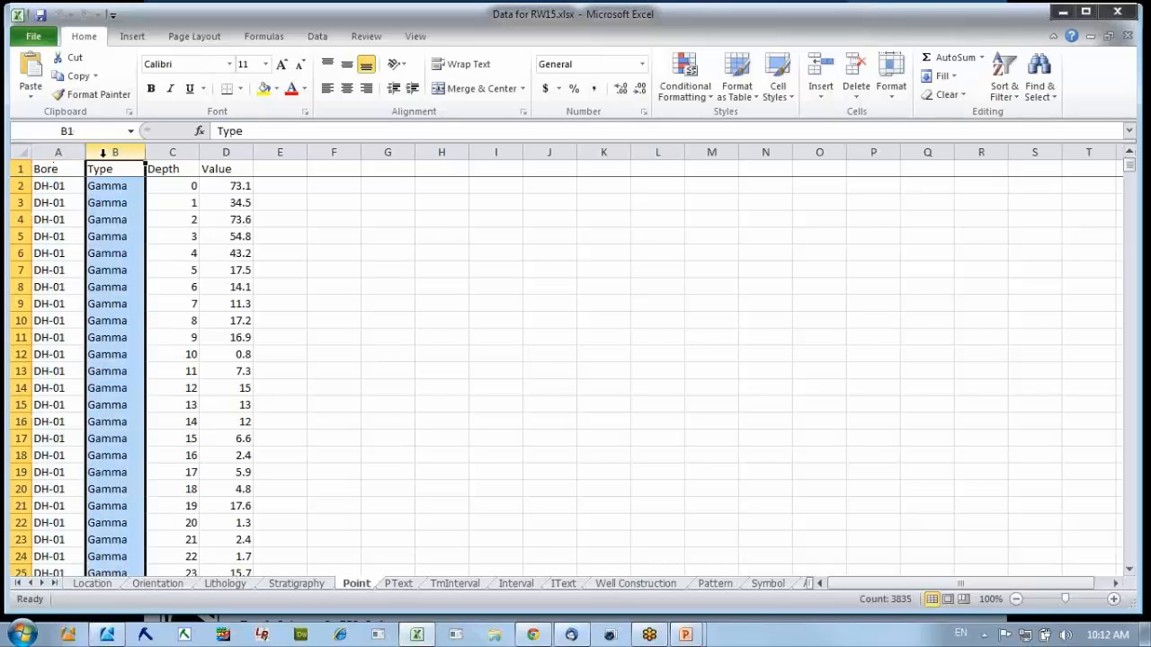
click(172, 153)
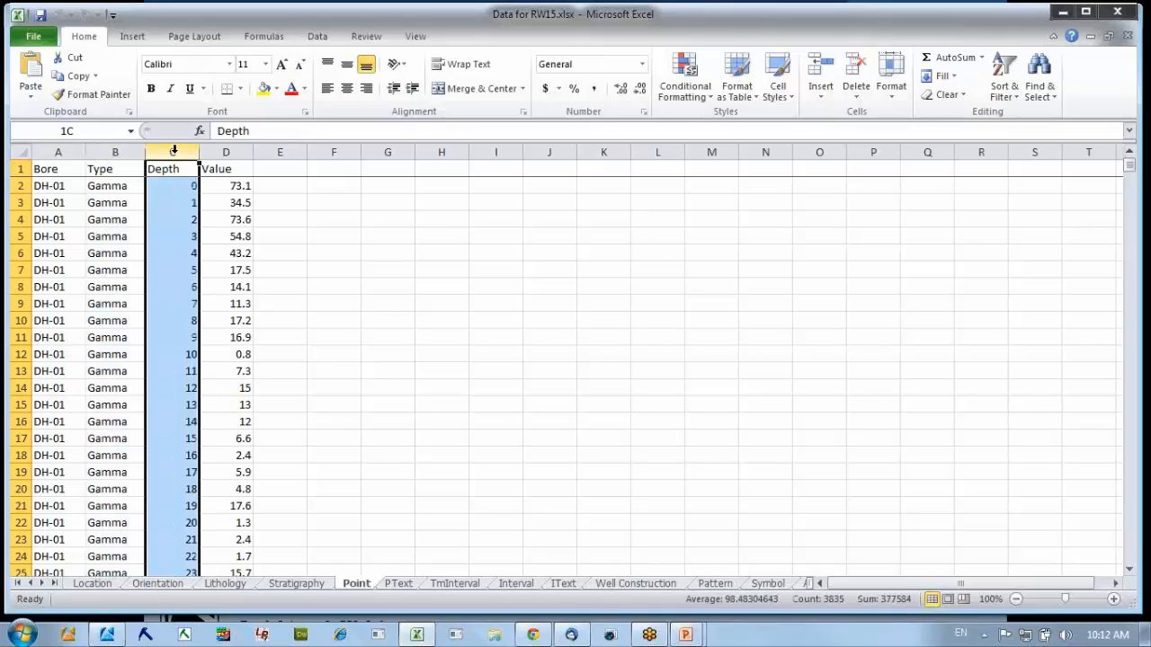
click(218, 153)
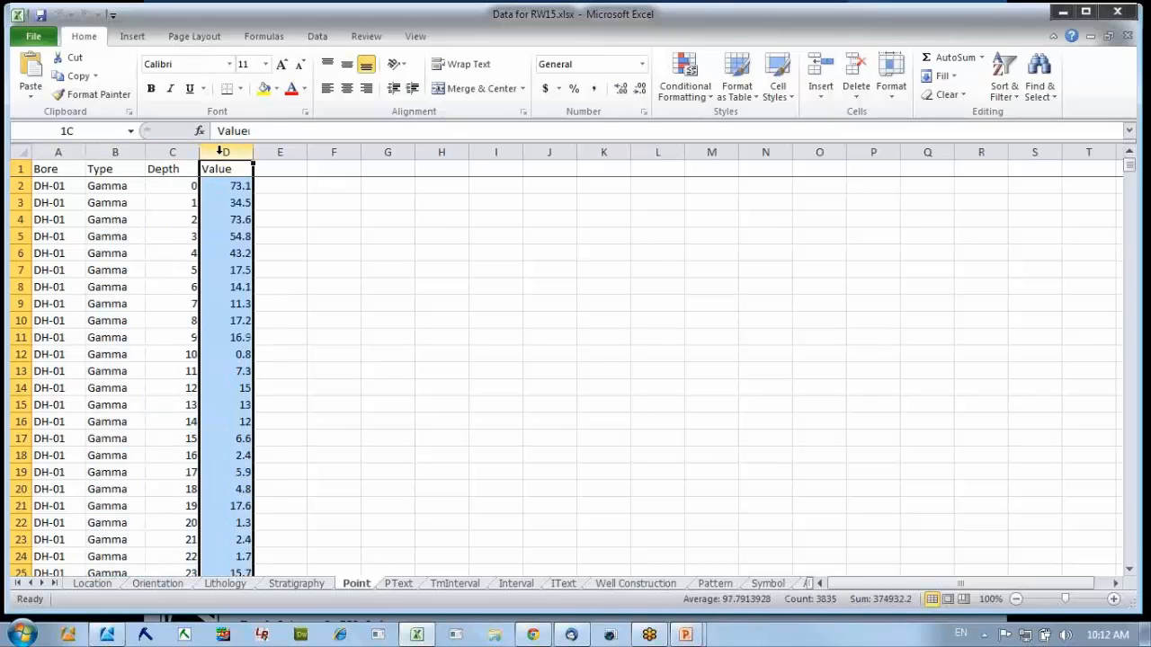
click(103, 268)
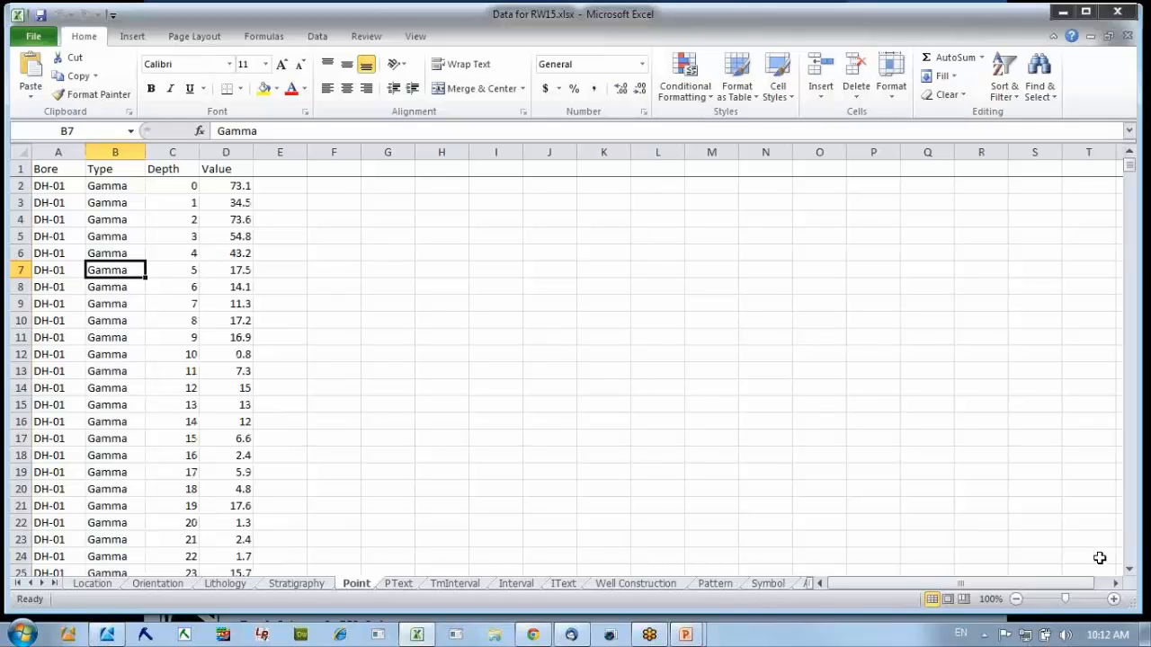
Look through the Point worksheet's Gamma records from borehole DH-01 into DH-02 to check how the rows are ordered.
click(1129, 572)
click(1129, 571)
click(1129, 572)
drag(1129, 572, 1129, 574)
click(1130, 561)
click(1130, 561)
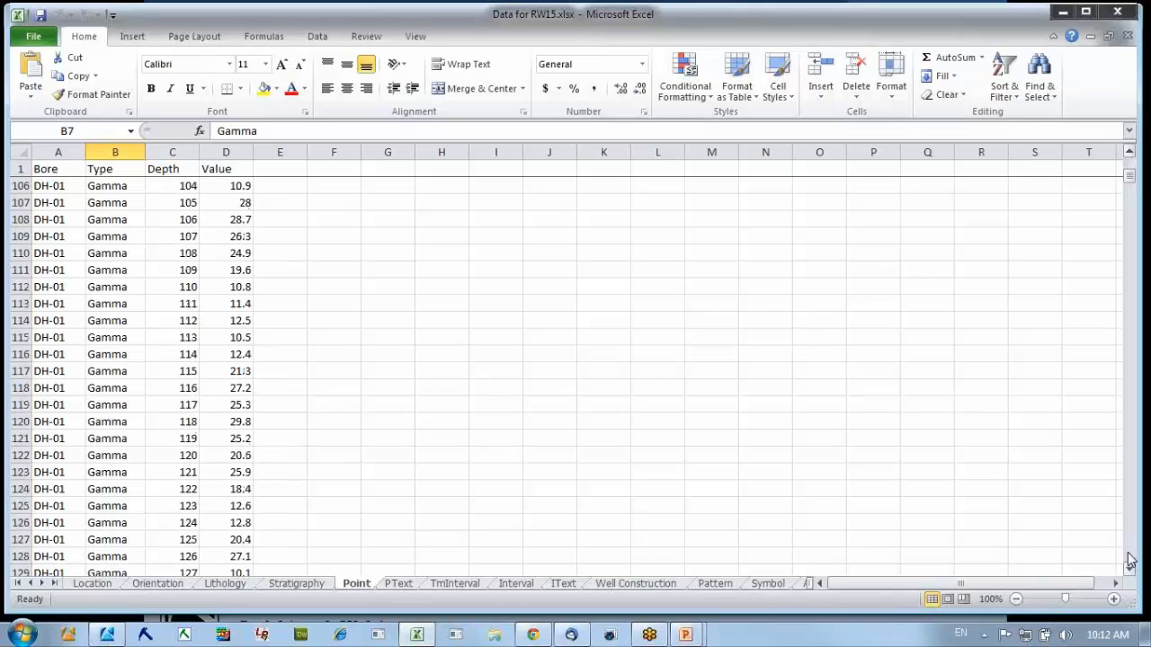
click(1130, 561)
drag(1130, 561, 1130, 561)
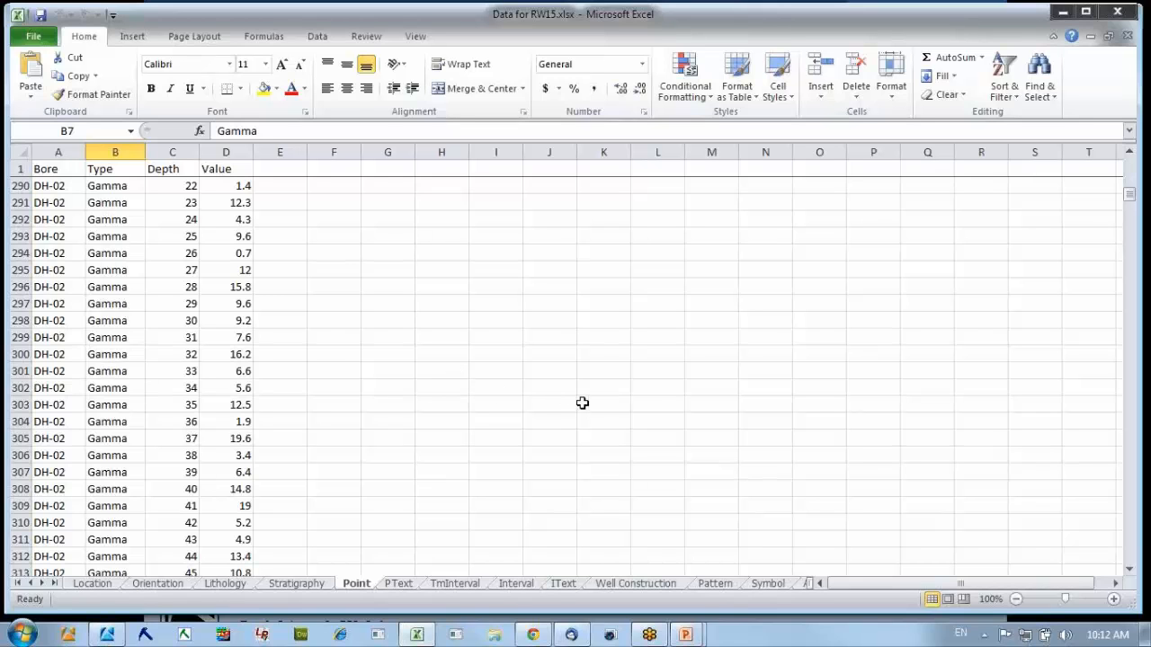
Switch to the PowerPoint slide show and advance to the bulk import slide about standard worksheet names.
key(alt+Tab)
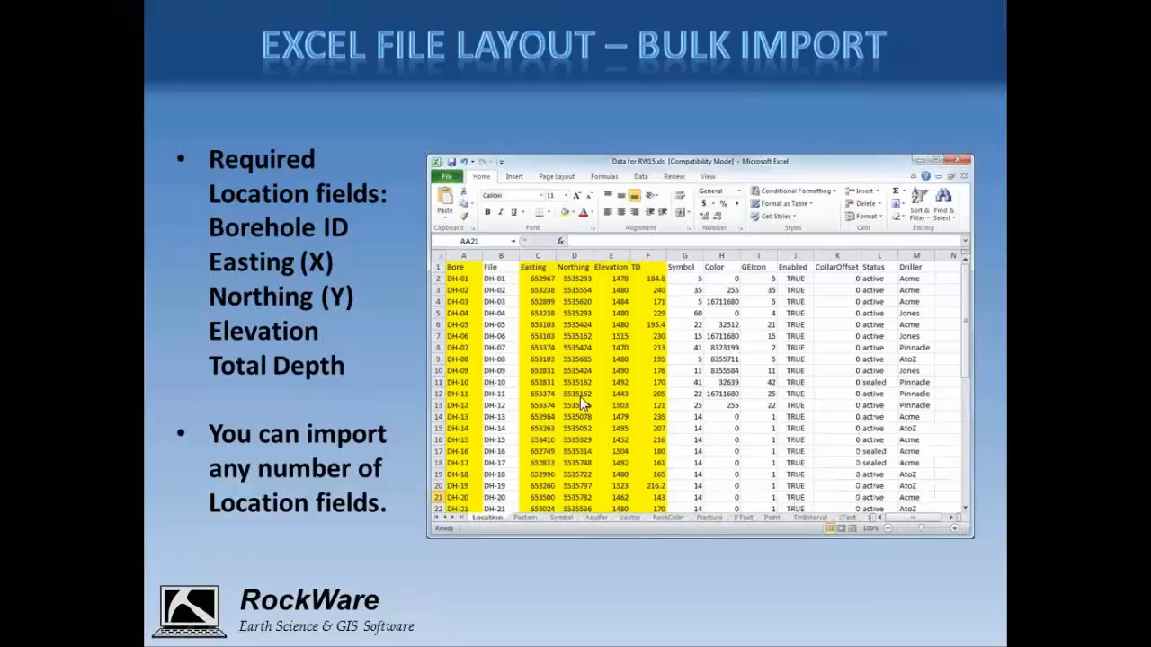
click(309, 336)
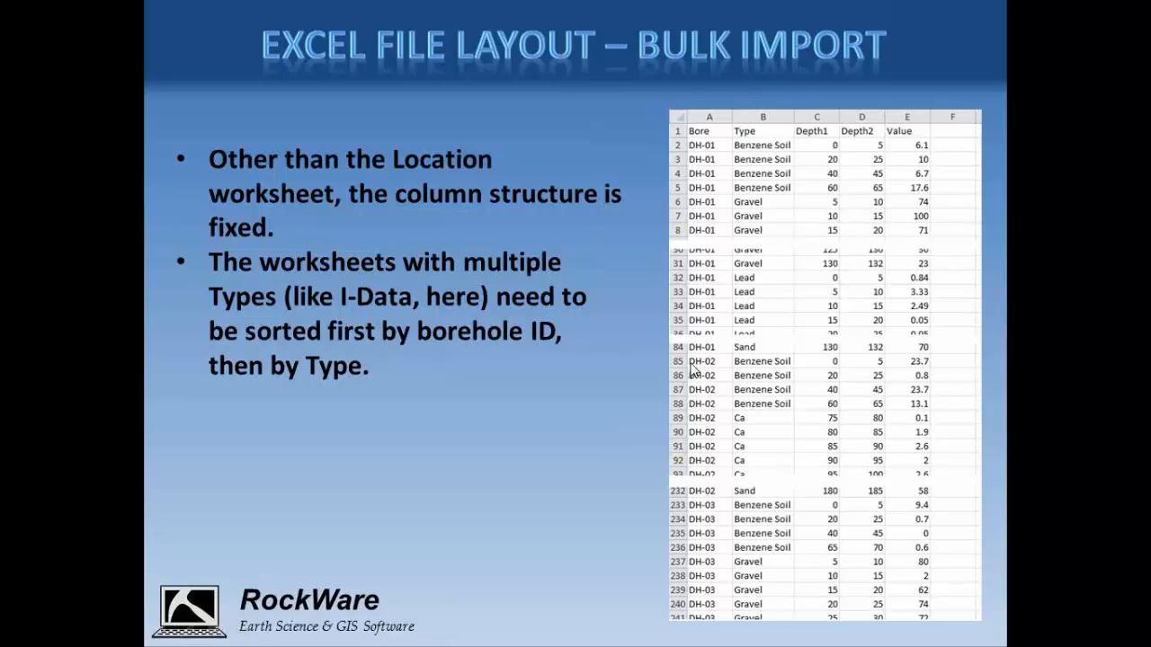
click(510, 326)
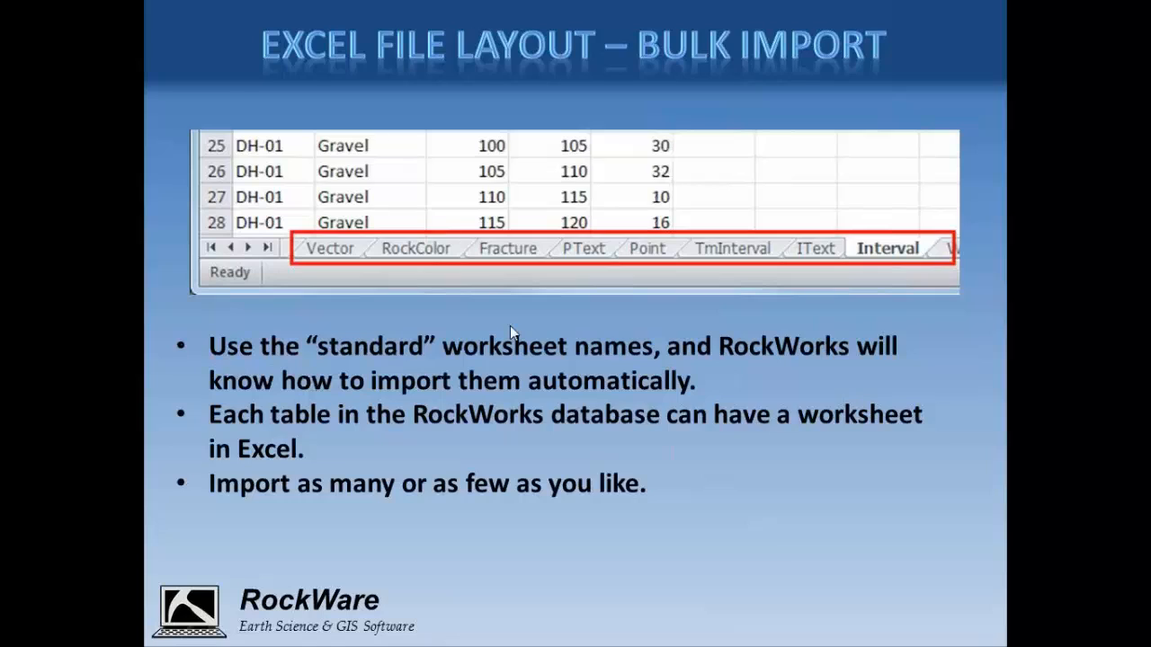
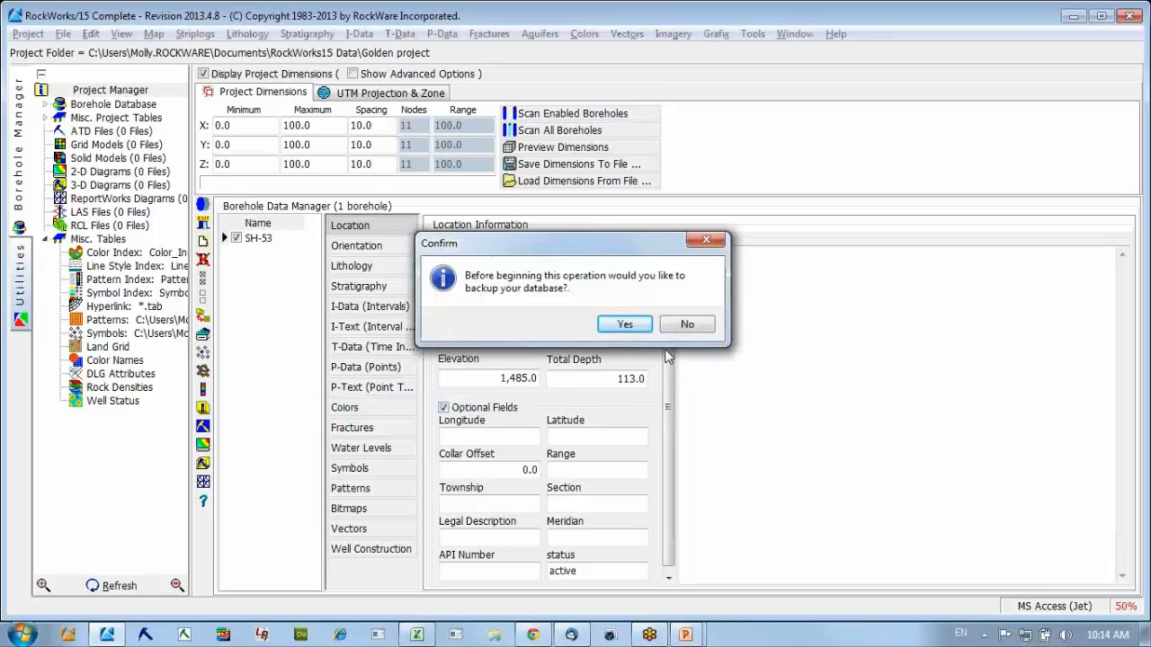
Back up the project database before the import and load Data for RW15.xlsx from the Field Data folder as the import file.
click(636, 324)
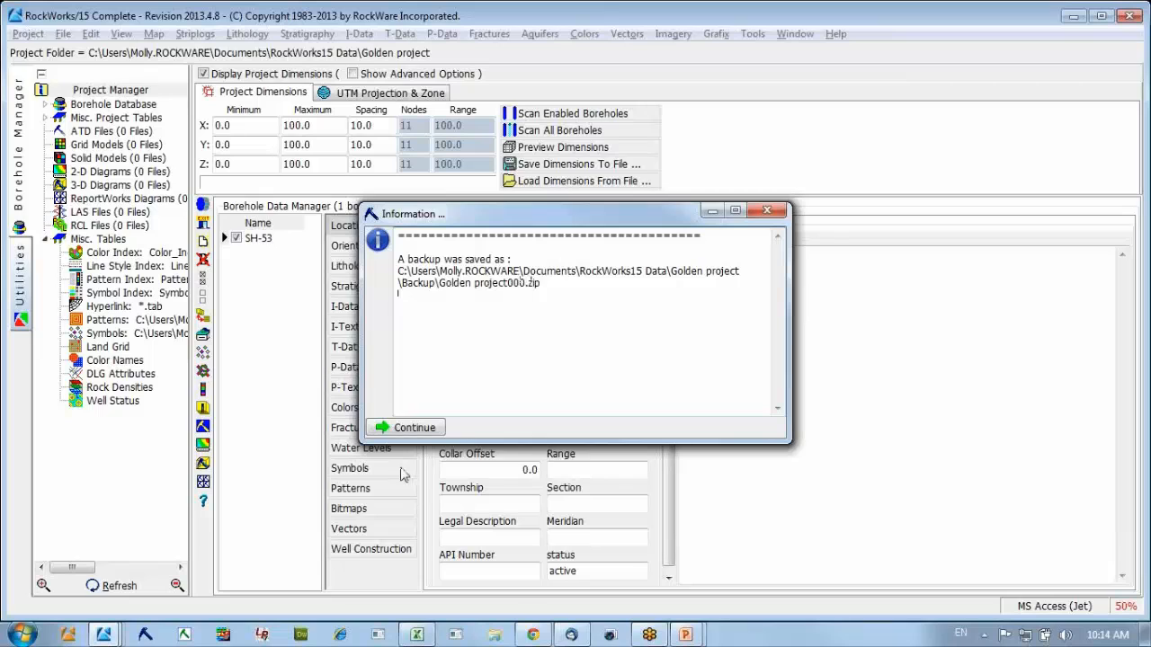
click(405, 430)
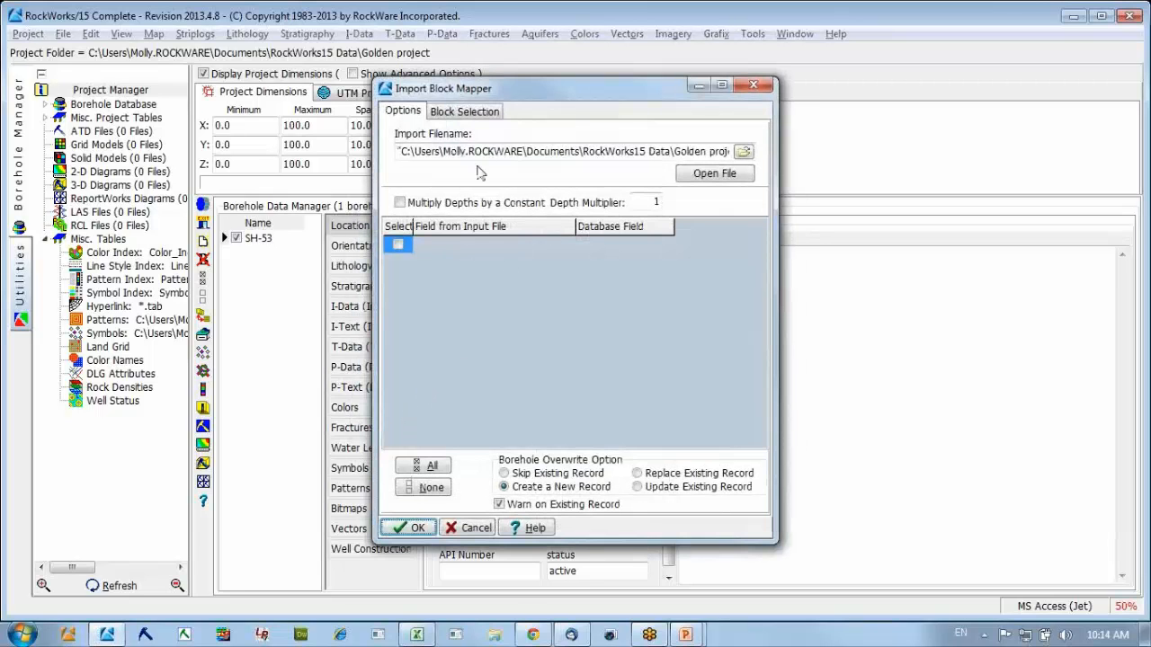
click(743, 152)
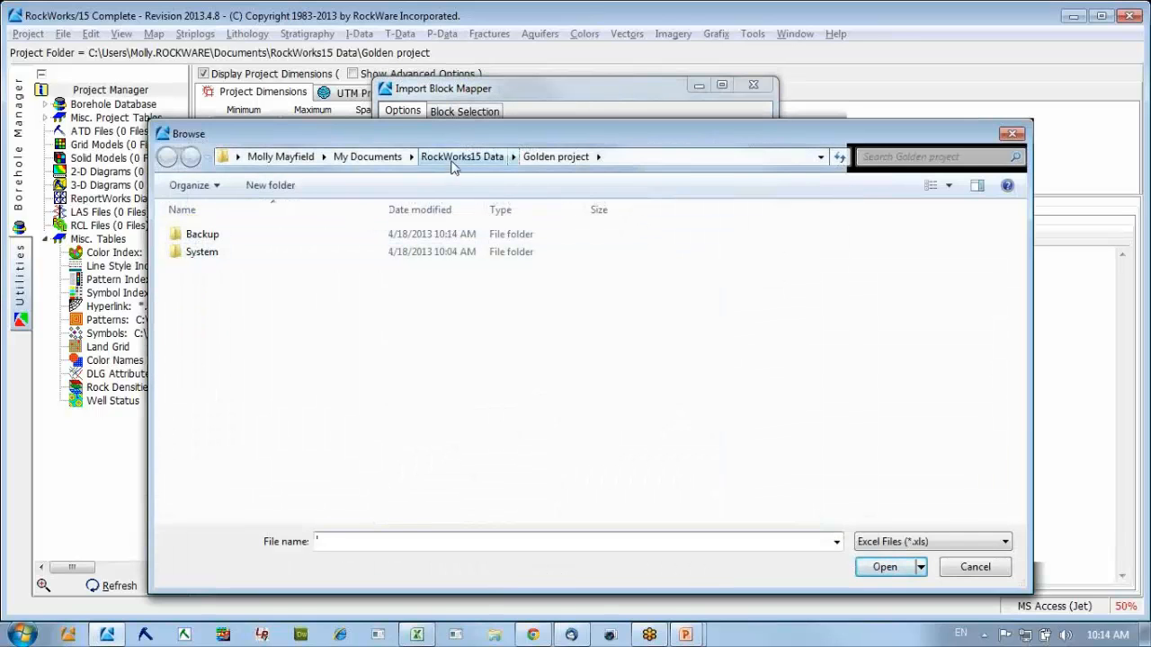
click(462, 156)
double_click(258, 272)
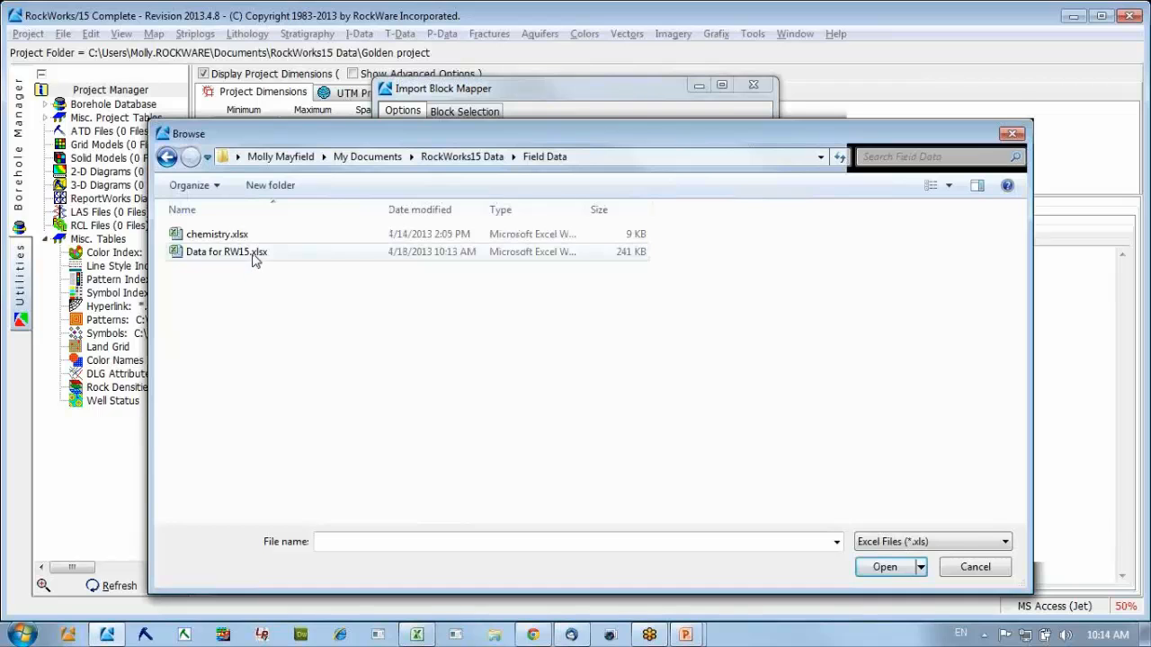
click(254, 255)
double_click(255, 254)
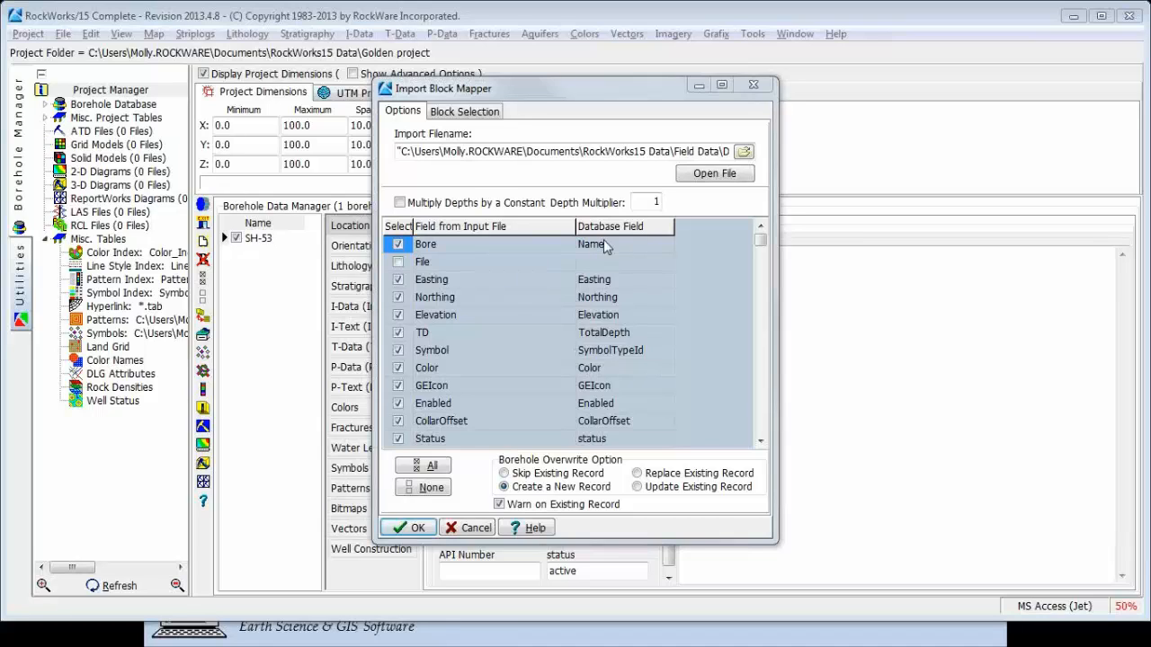
Include the Driller field in the import and map it to a new String database field named Driller.
click(761, 444)
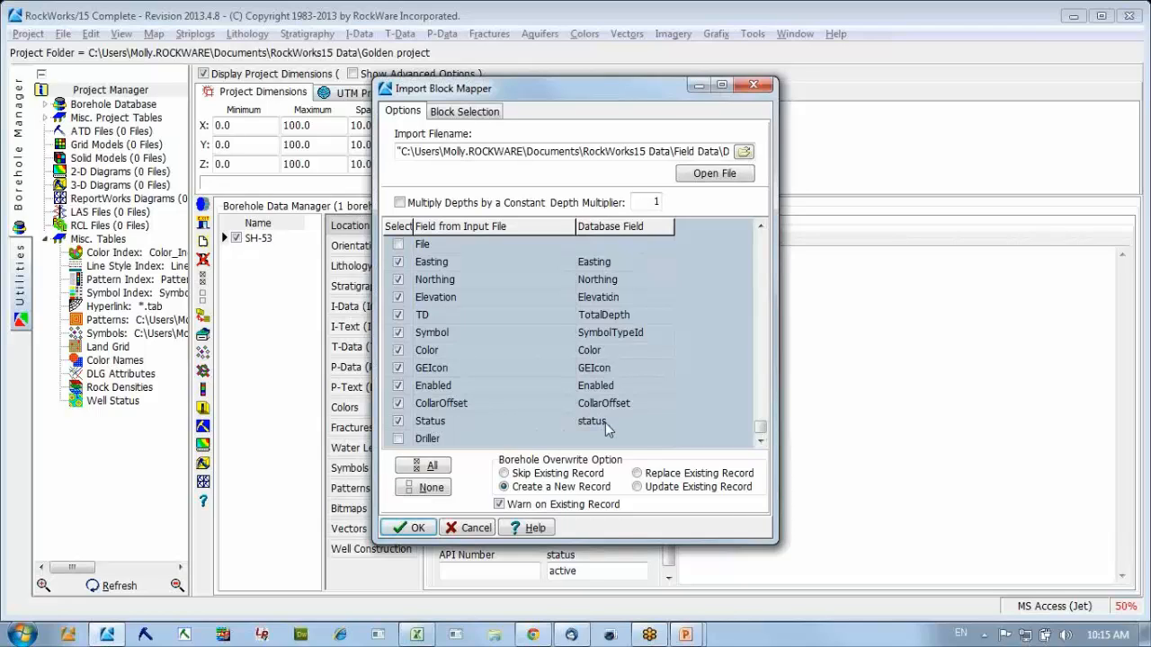
click(398, 440)
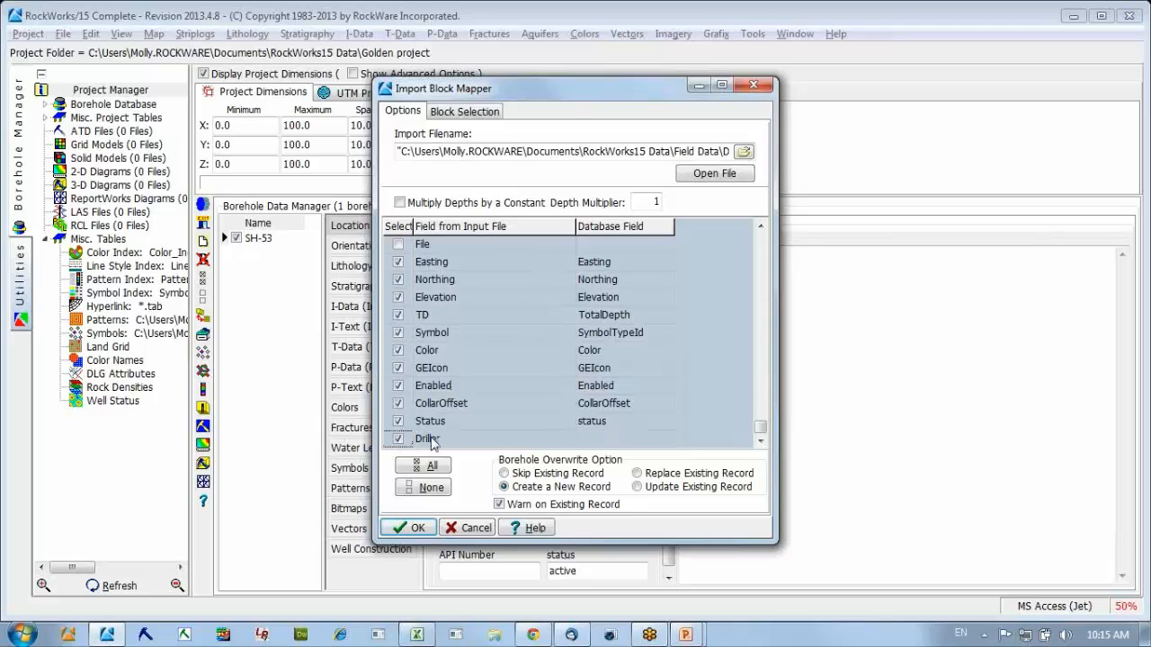
click(626, 444)
click(627, 445)
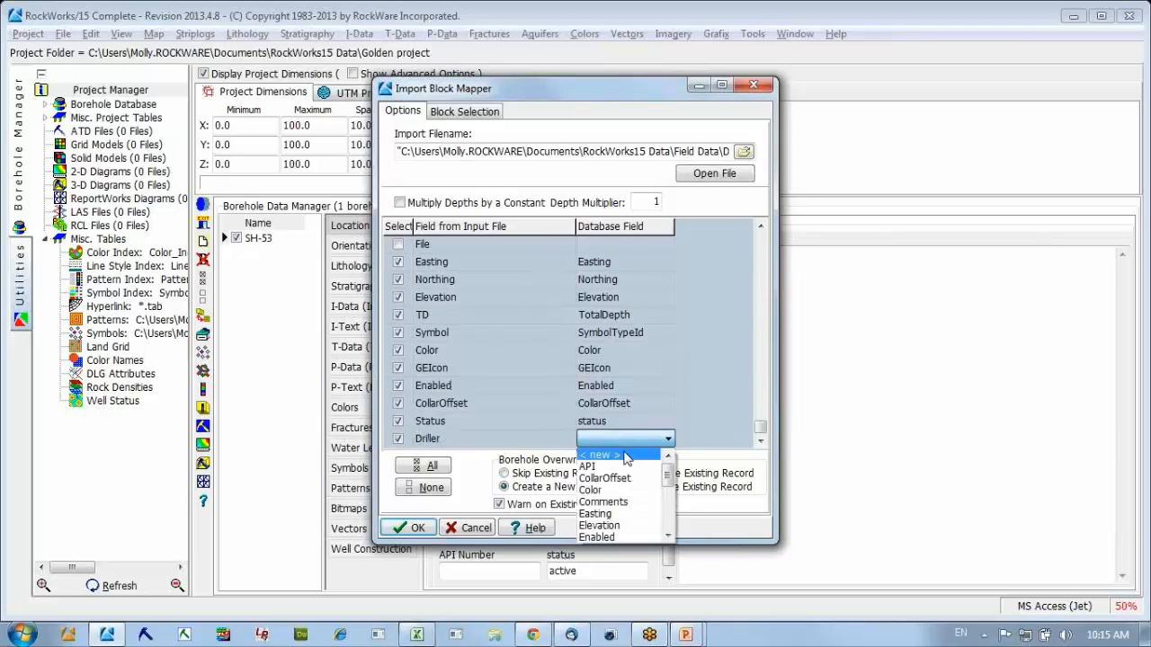
click(626, 457)
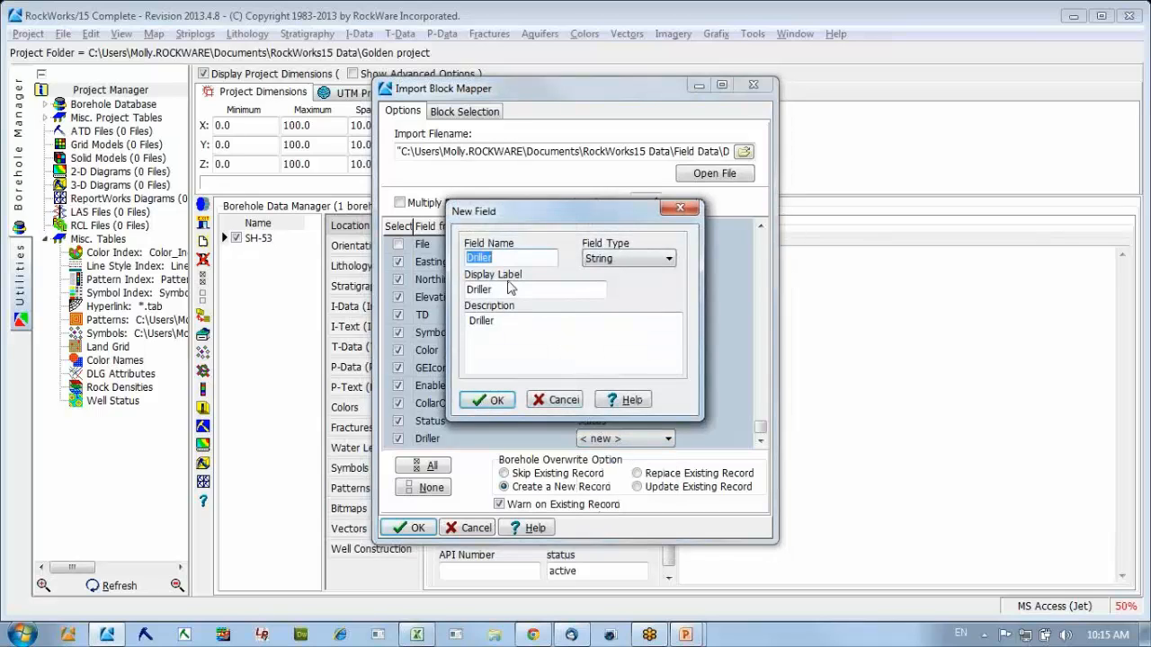
click(607, 261)
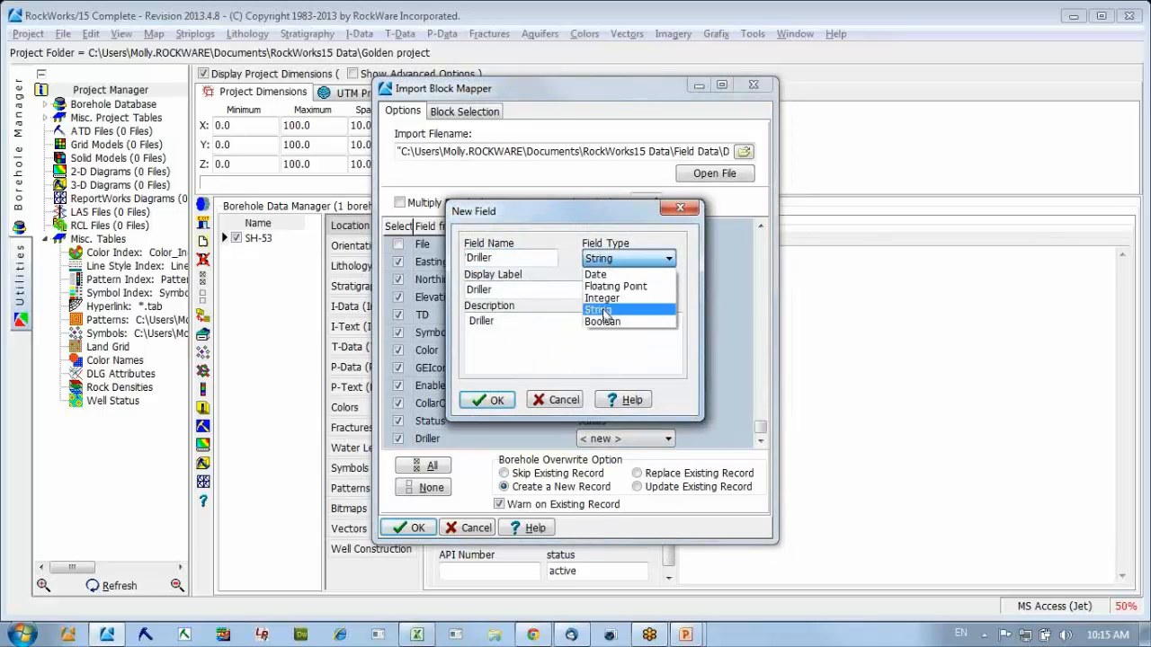
click(608, 311)
click(506, 401)
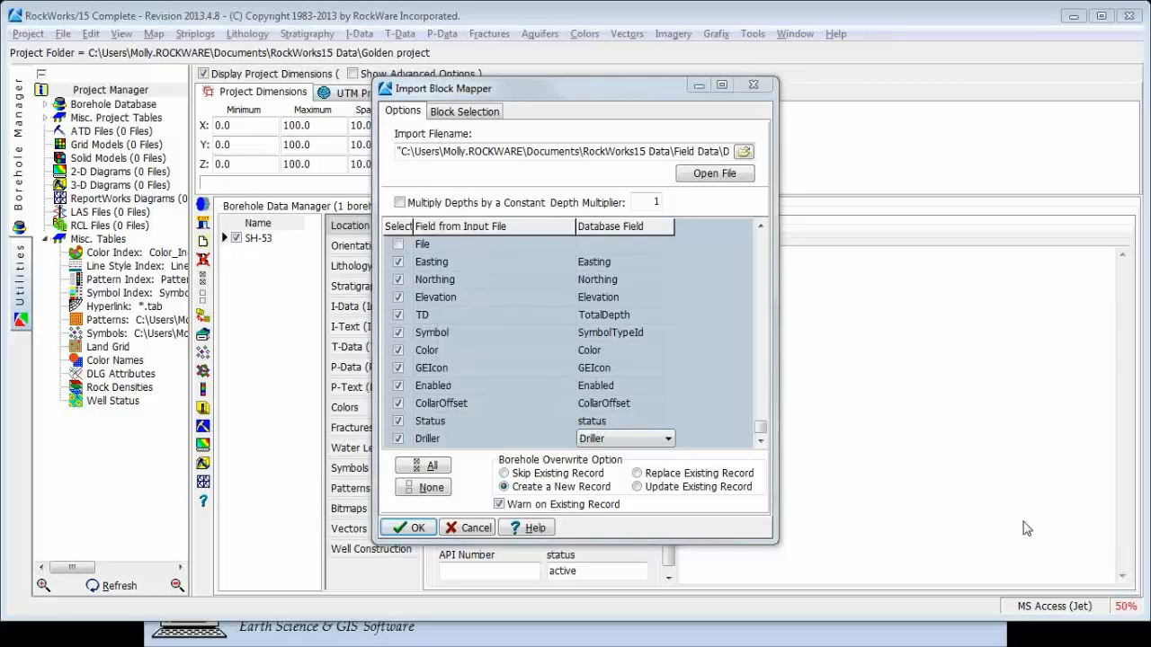
Assign the available Geotech block to the Interval database table in the block selection.
click(465, 111)
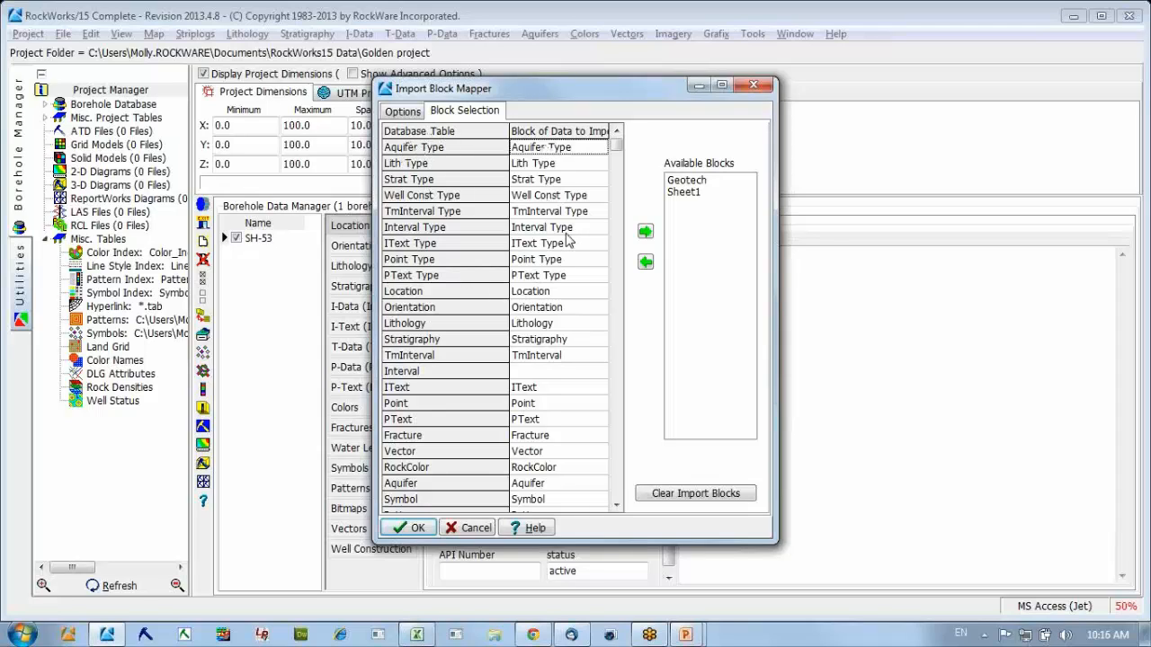
click(688, 183)
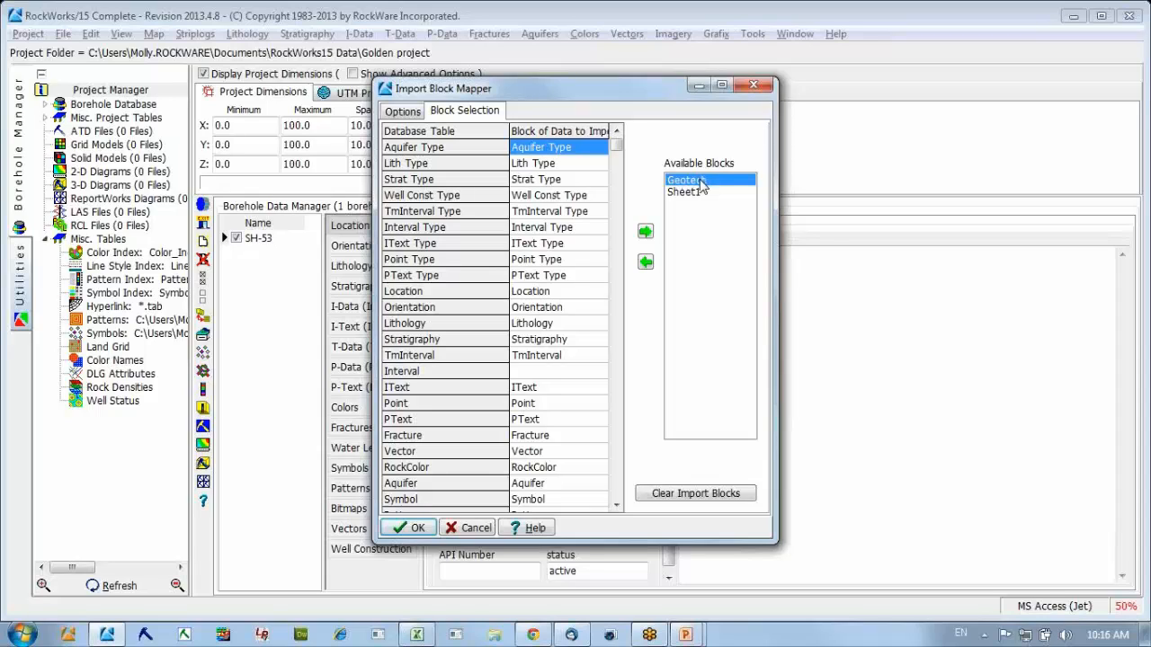
click(542, 372)
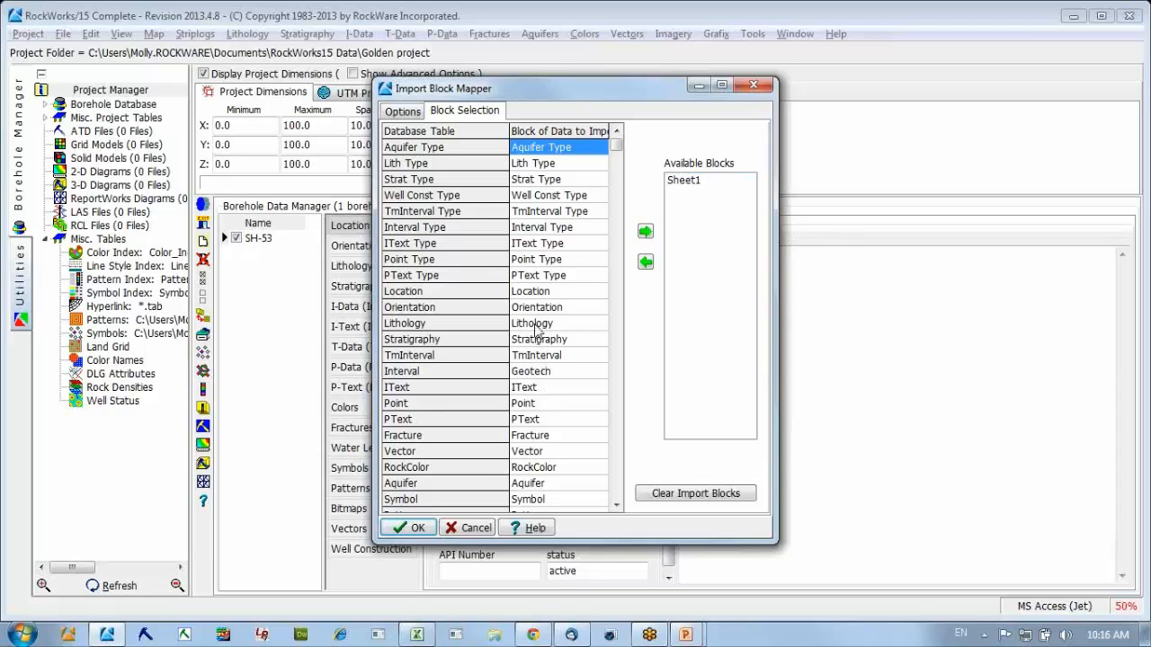
Unassign the Lithology block from the Lithology database table and assign it back to the same table.
drag(536, 325, 691, 317)
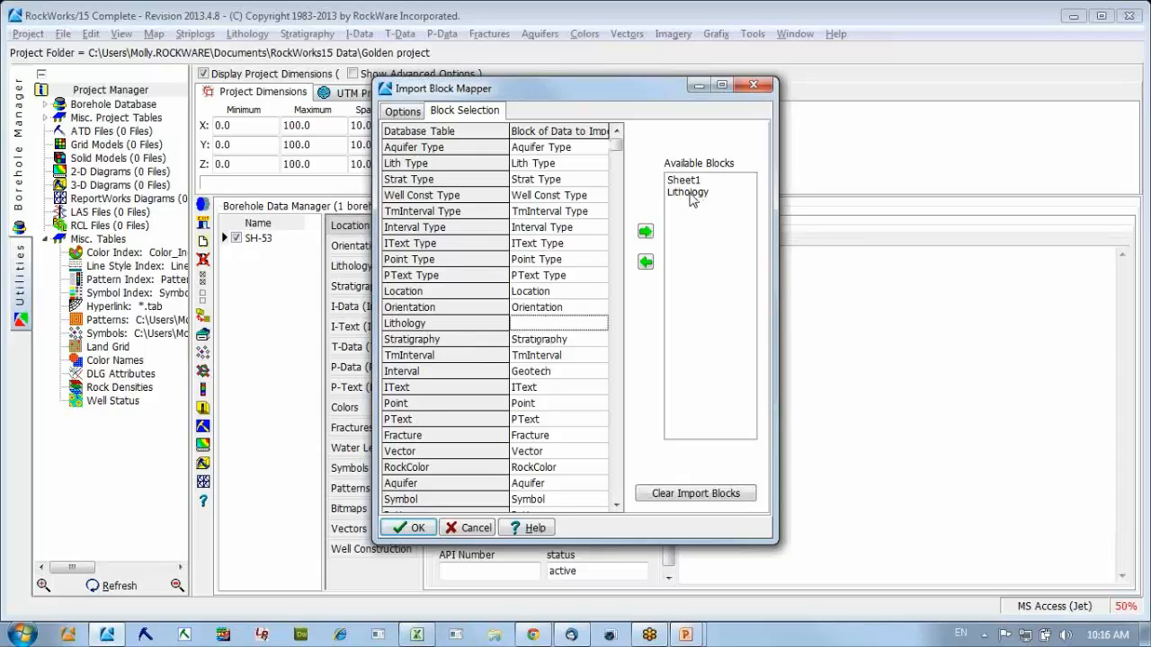
drag(691, 195, 572, 325)
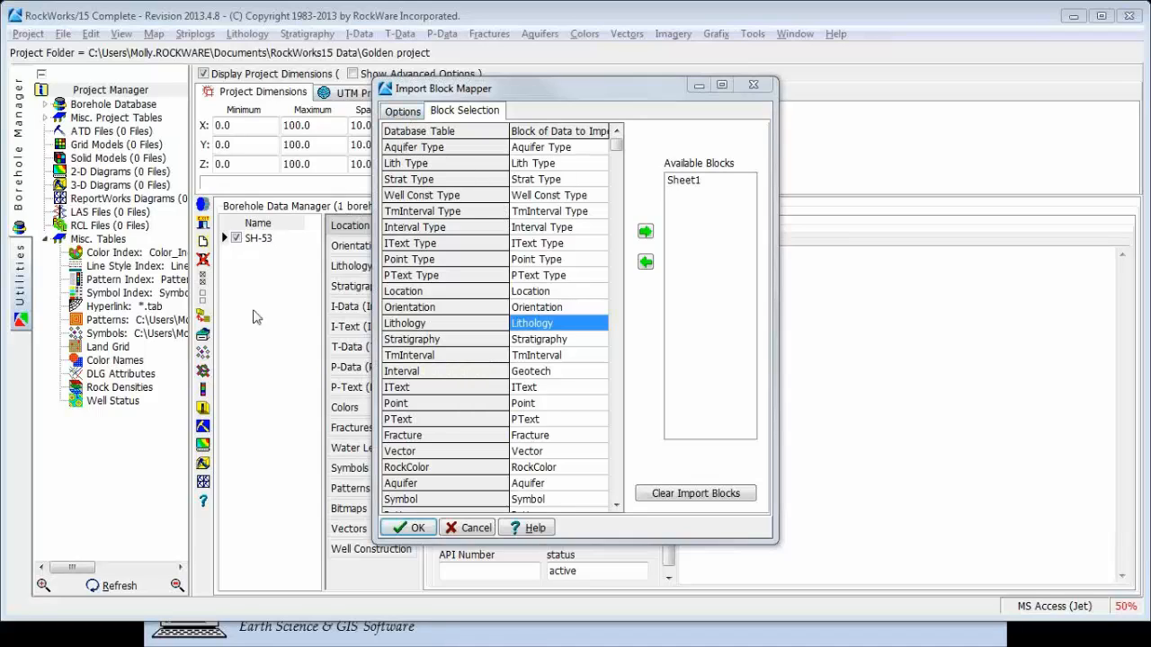
Review the import's borehole overwrite options and switch to the PowerPoint slide show, advancing to the slide about Skip Existing Record.
click(400, 115)
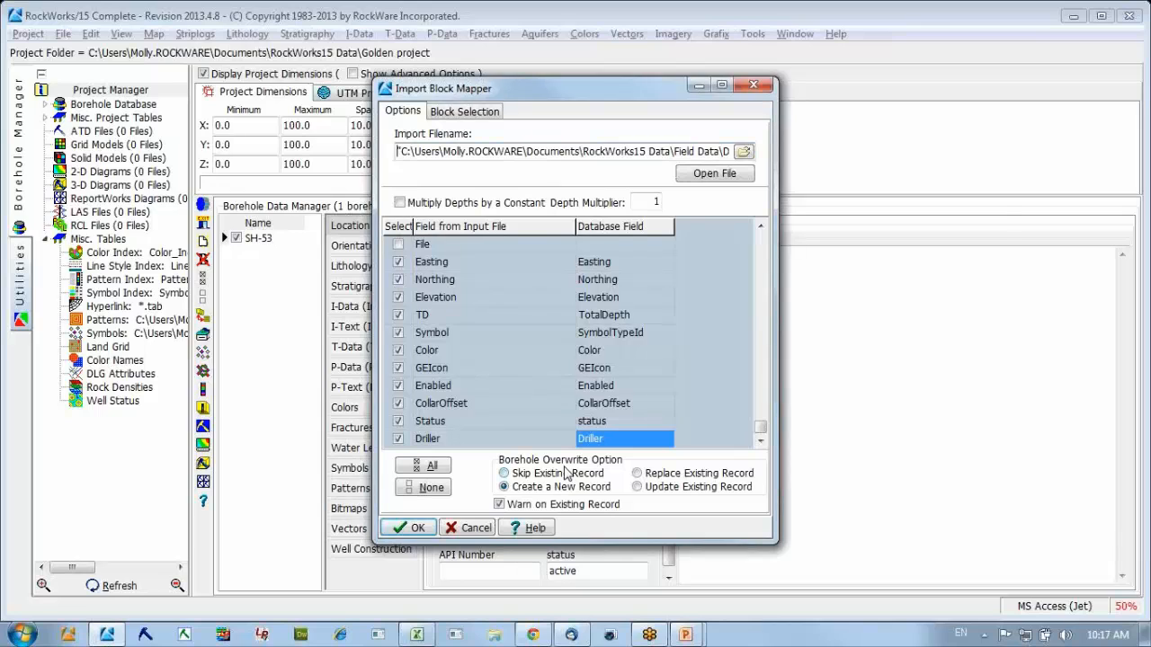
key(alt+Tab)
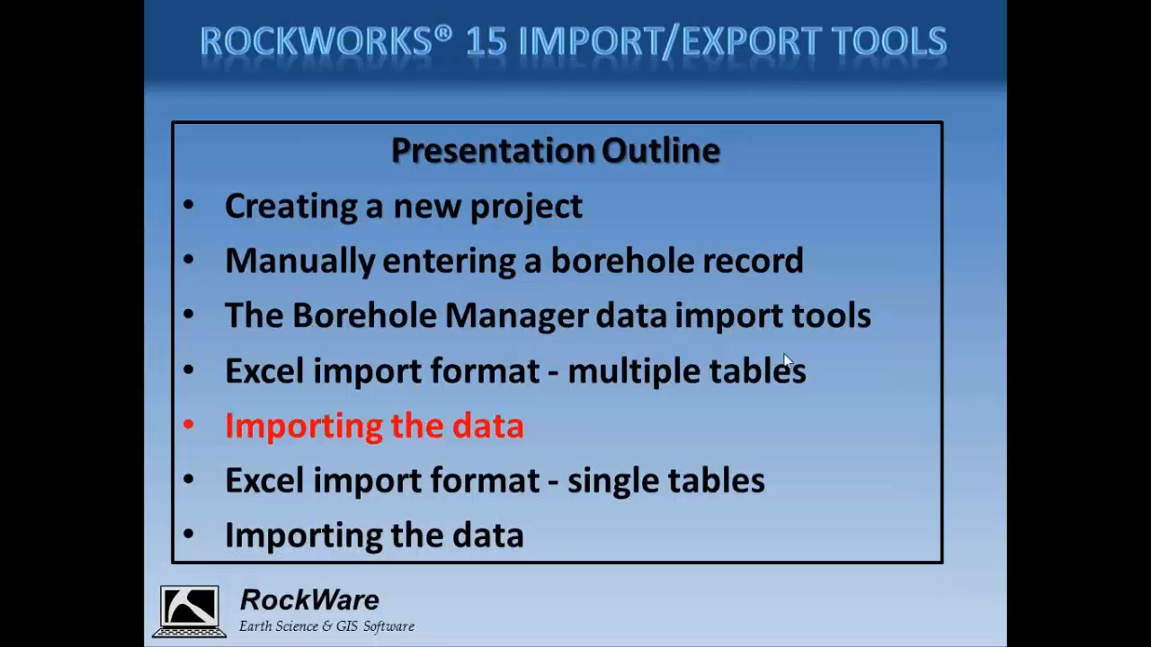
click(642, 372)
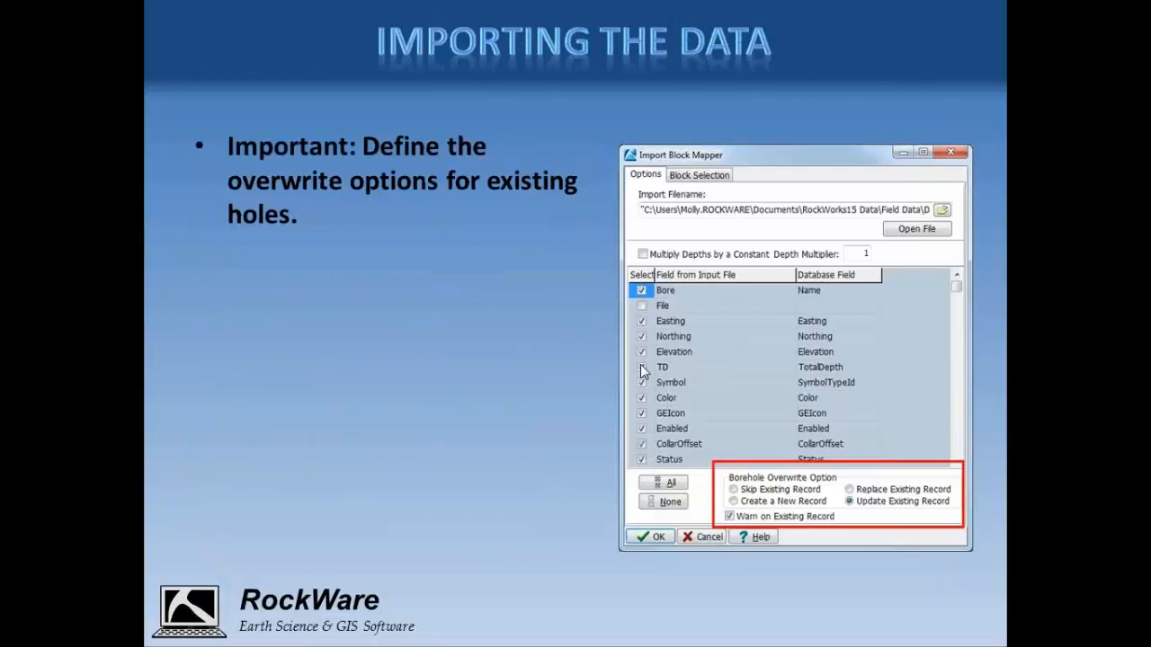
click(597, 362)
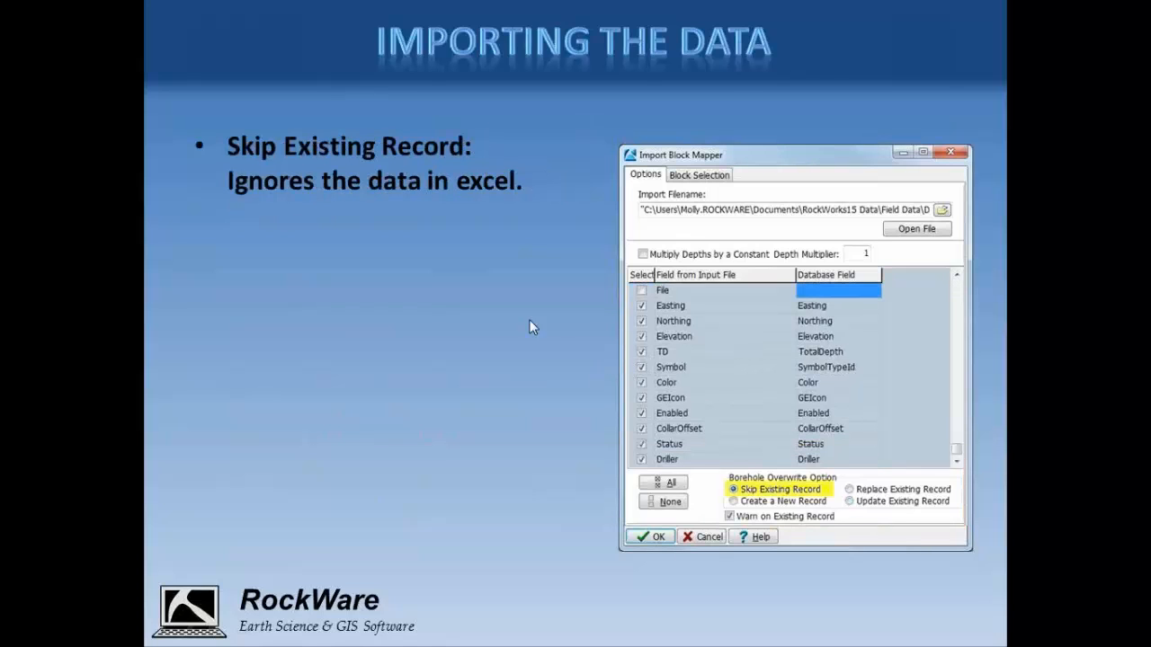
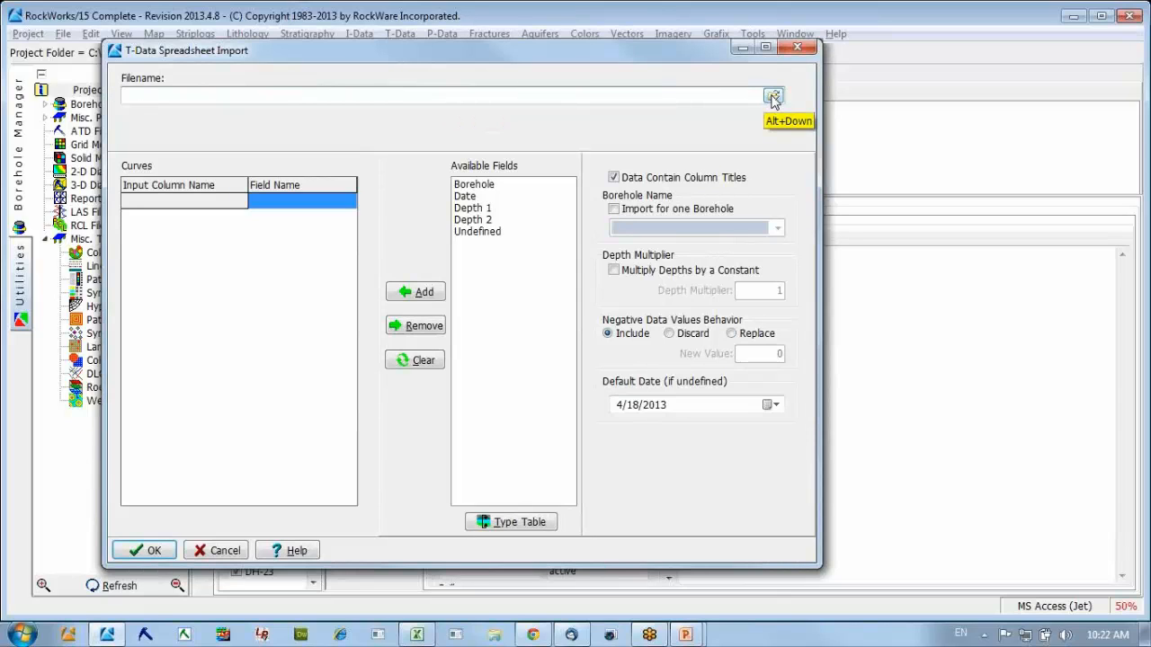
Choose chemistry.xlsx from the Field Data folder under RockWorks15 Data as the T-Data import file.
click(772, 96)
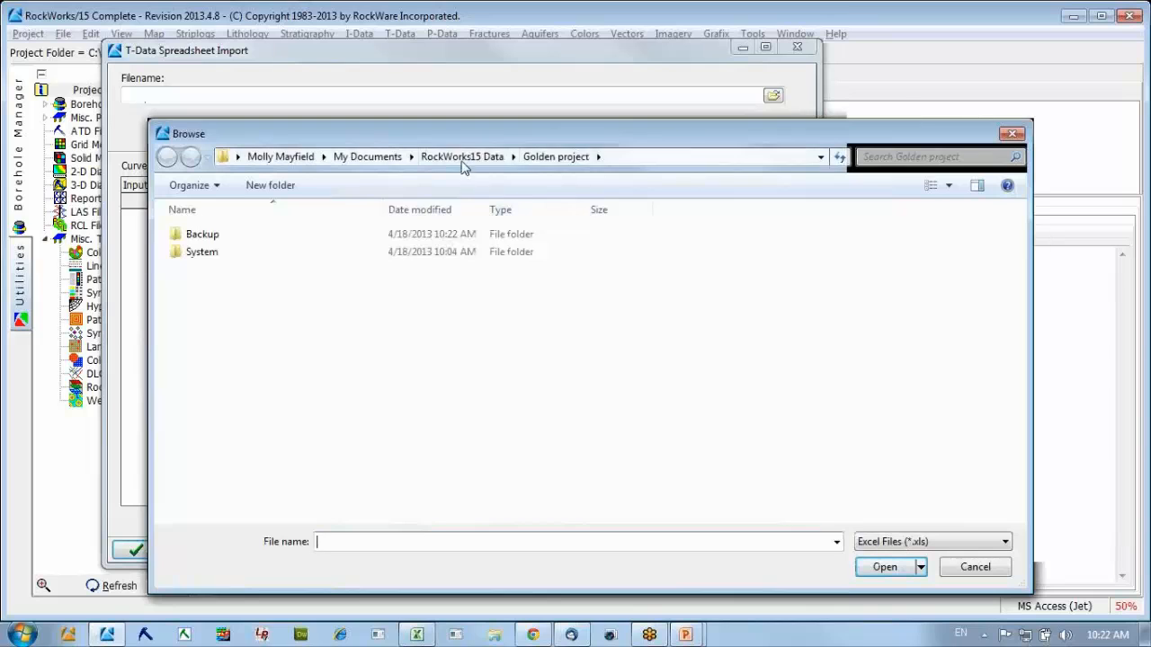
click(463, 158)
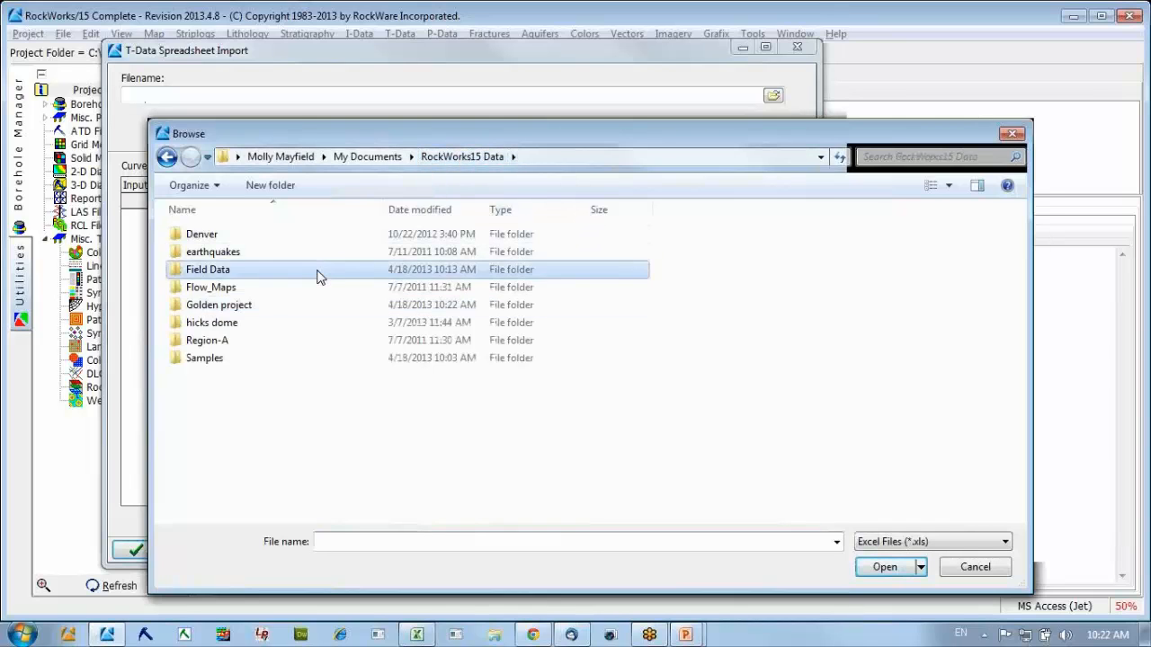
double_click(319, 268)
double_click(231, 234)
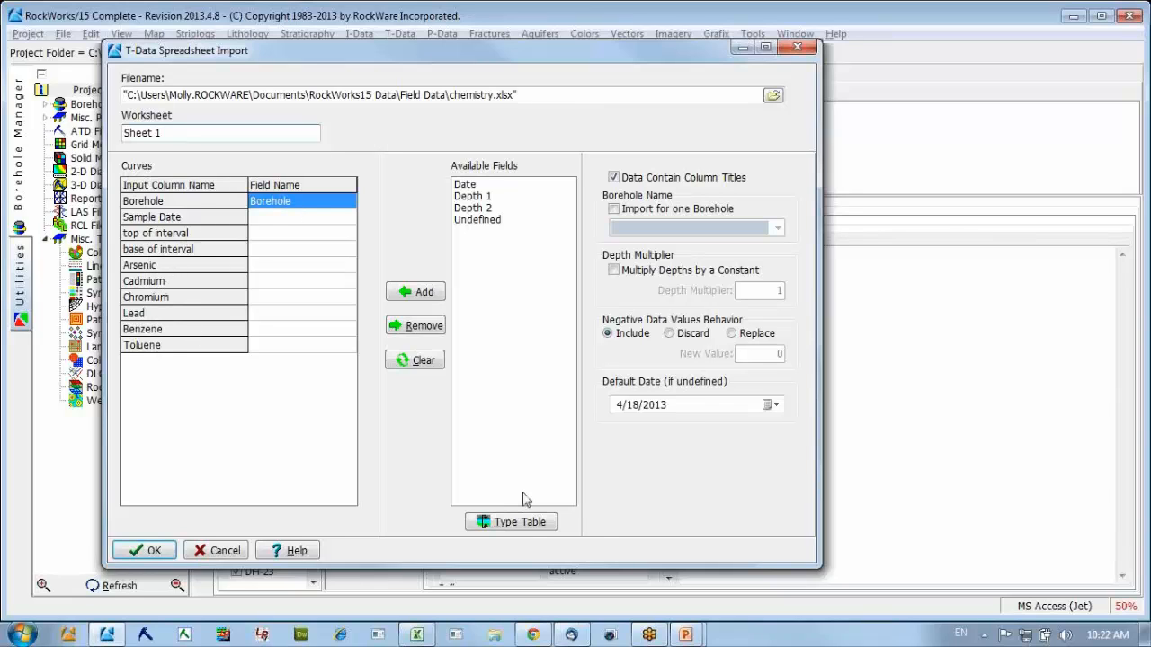
Open the T-Data type table, rename the Undefined column to Arsenic and add a Cadmium column.
click(518, 525)
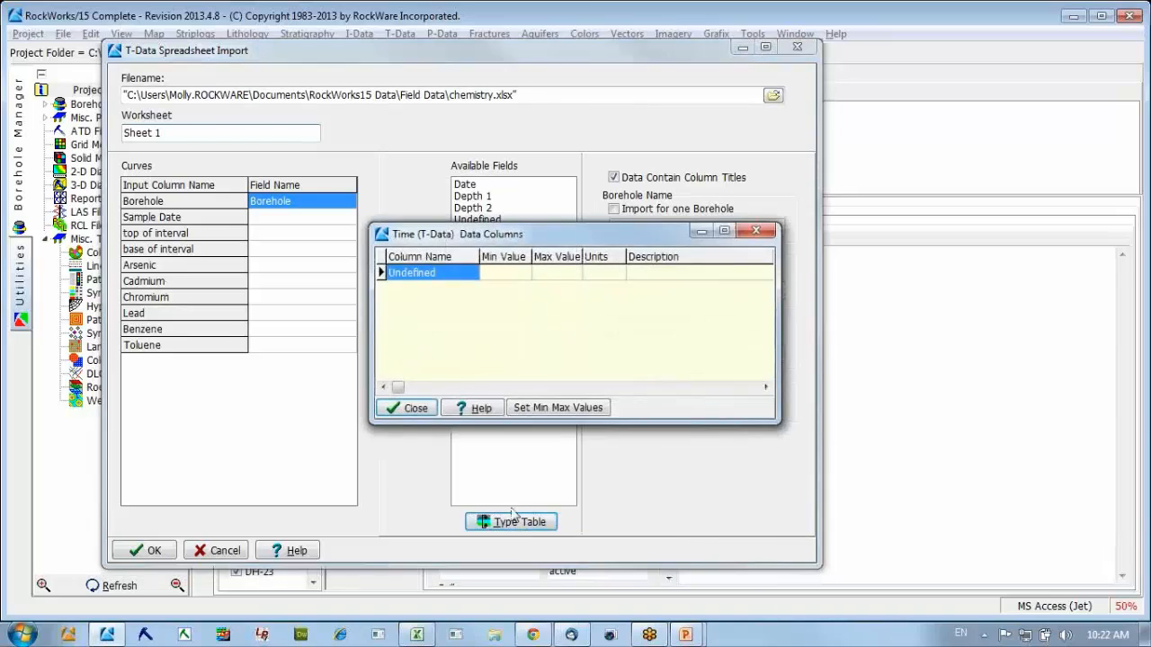
drag(495, 235, 514, 192)
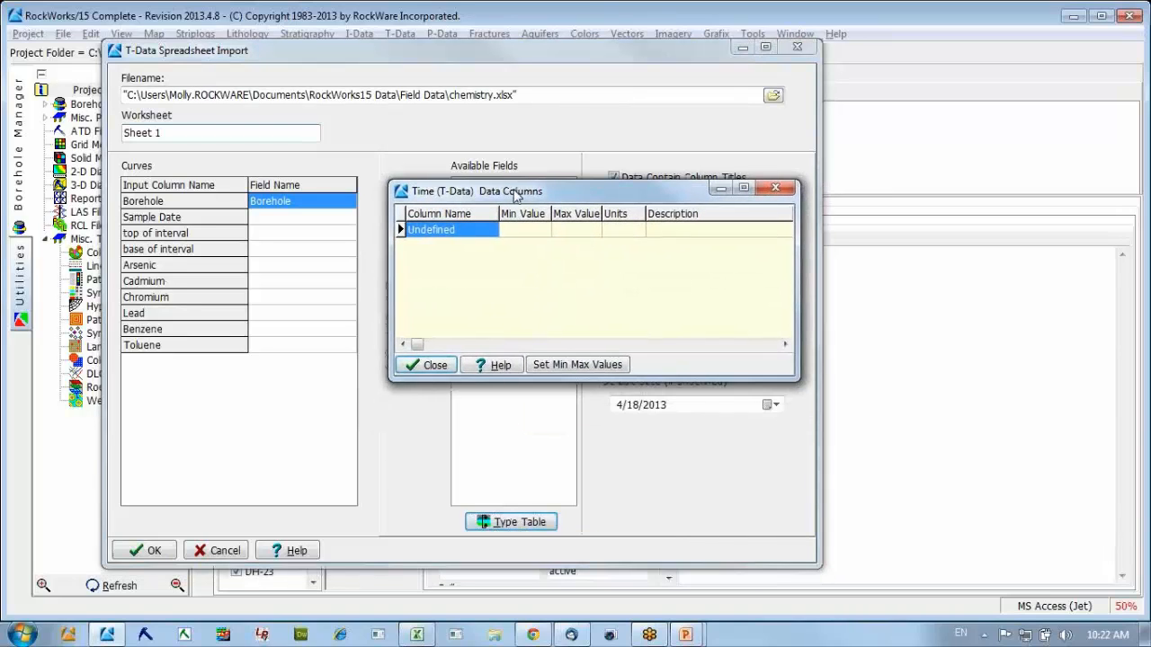
click(485, 230)
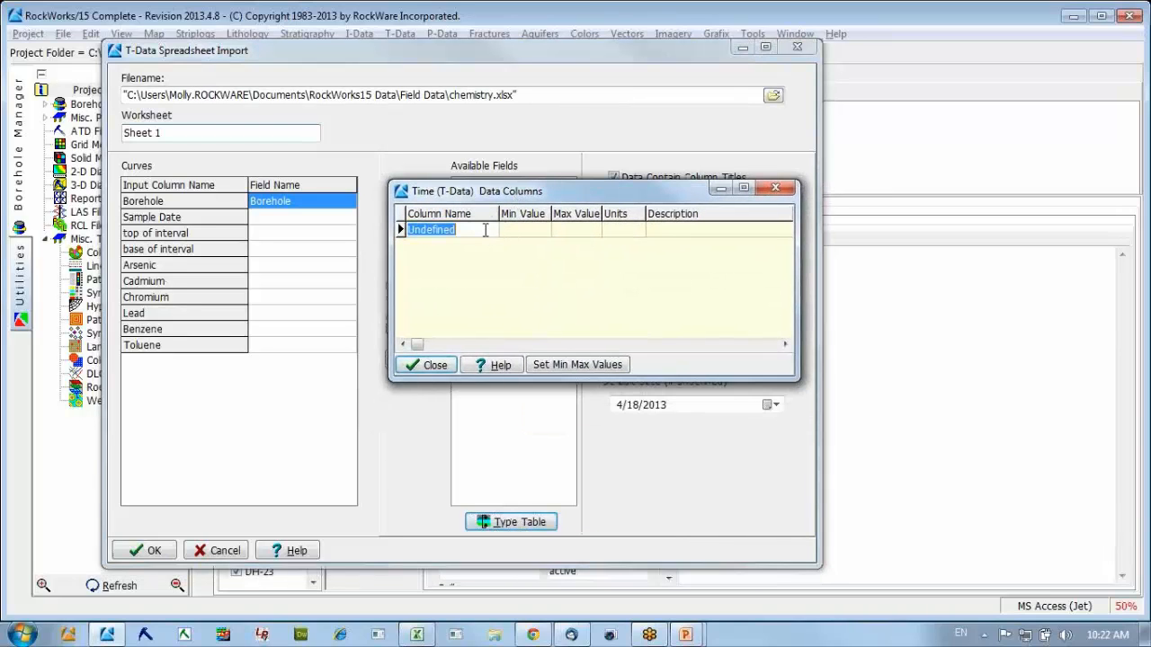
text(Arsenic)
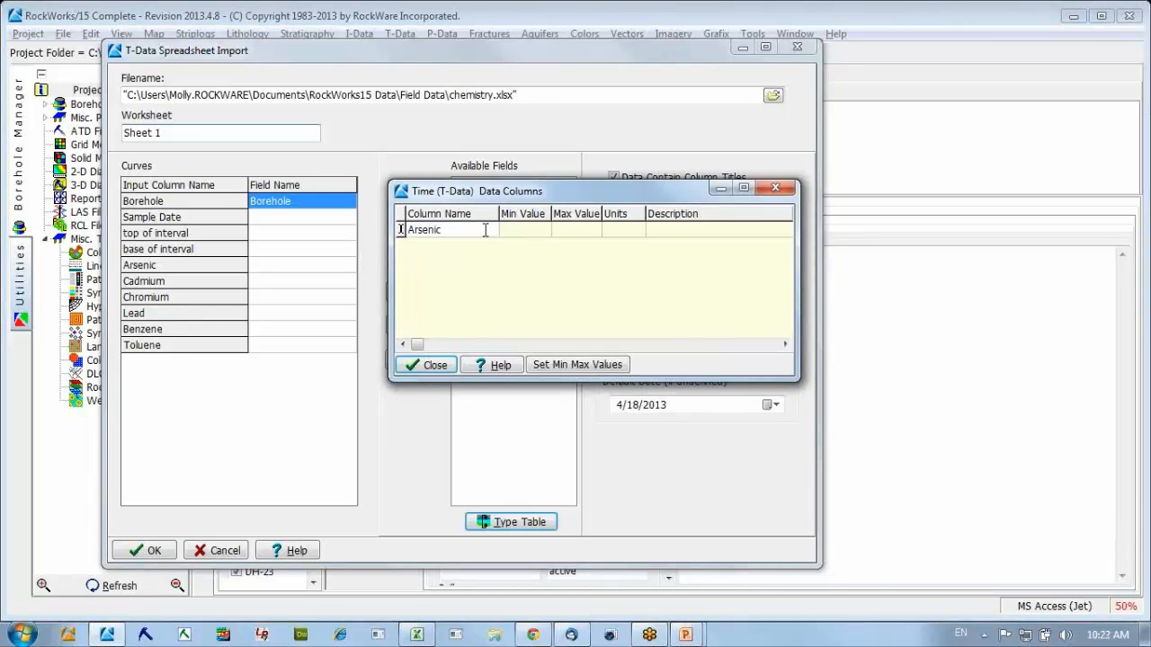
key(Return)
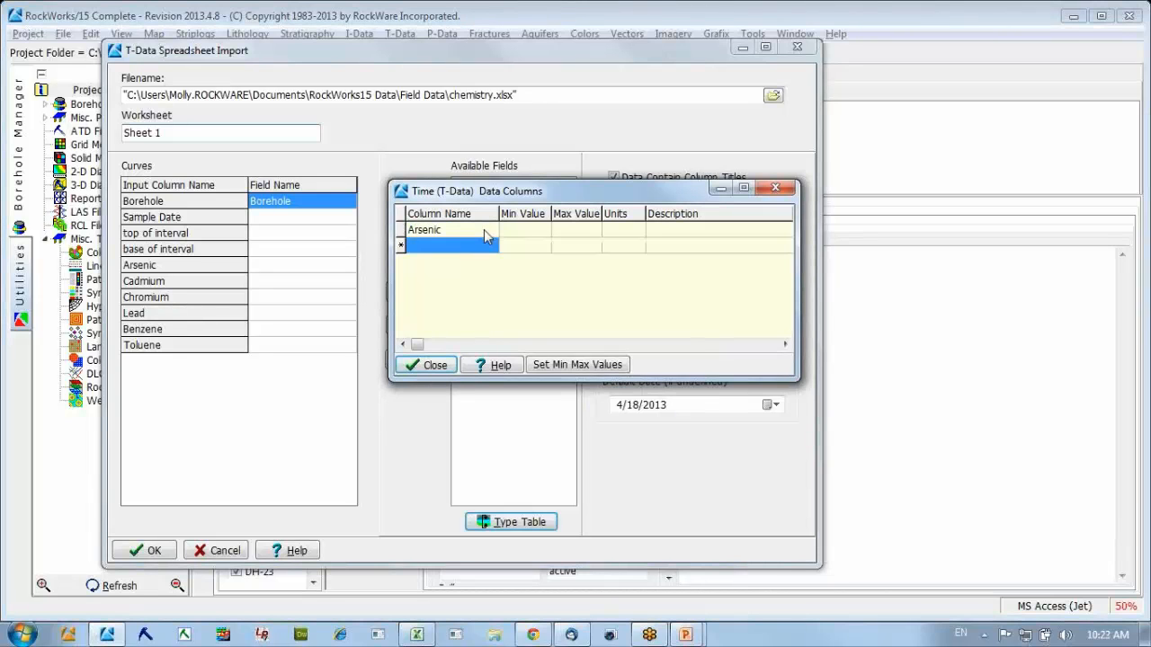
text(Cadm)
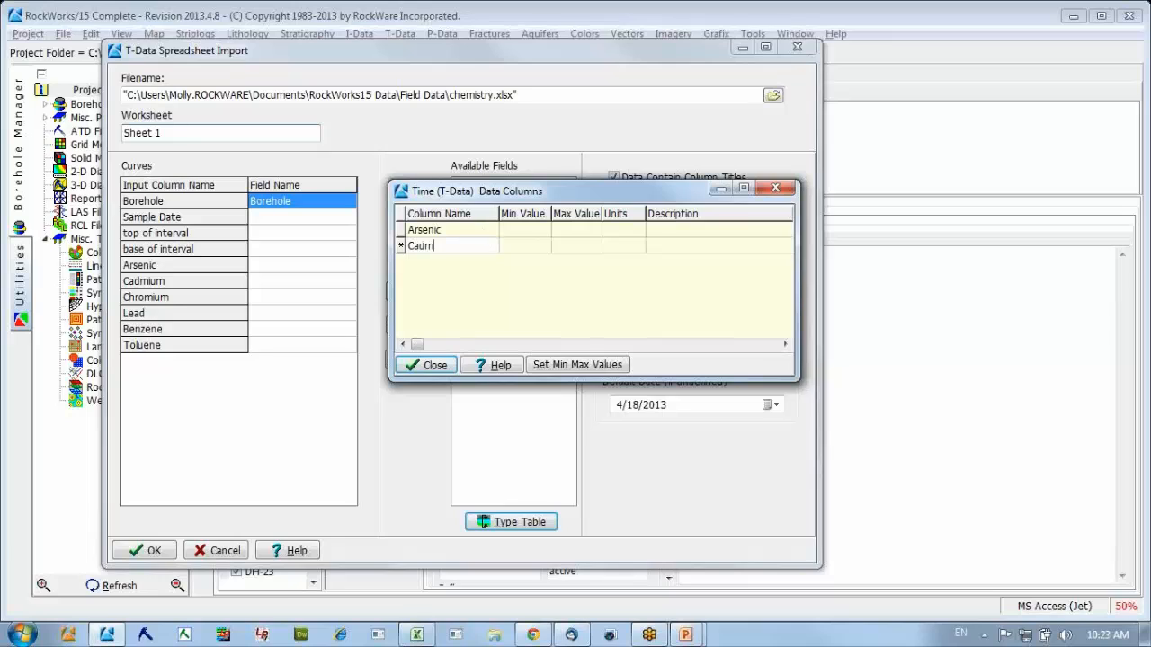
text(iun)
key(BackSpace)
text(m)
key(Return)
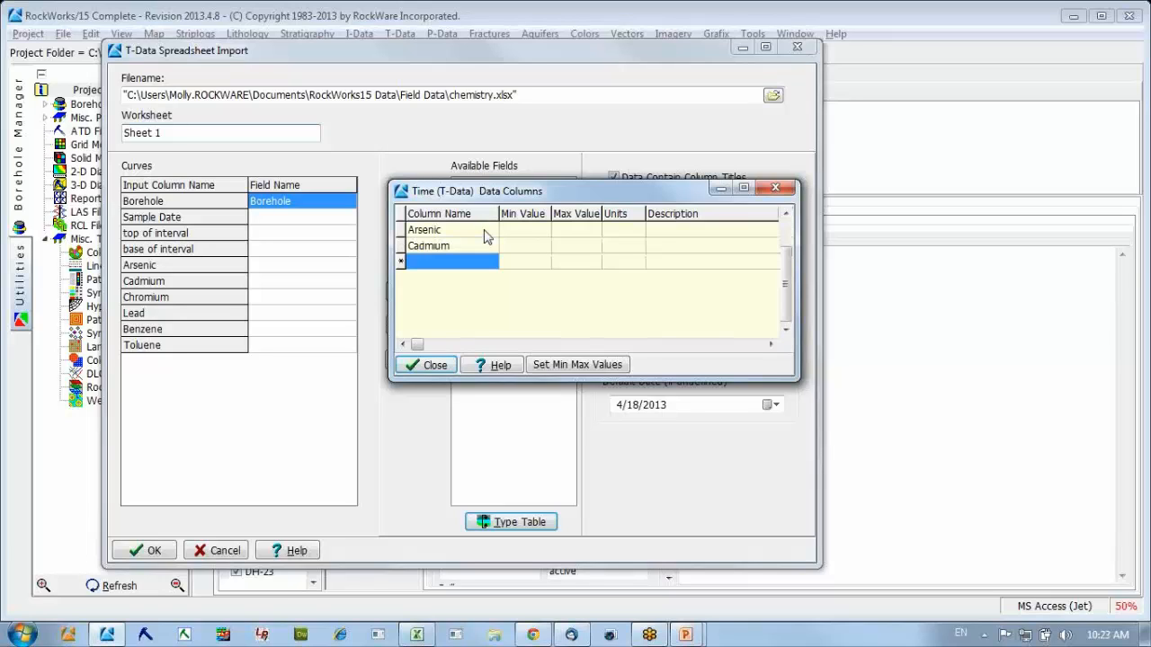
Add Chromium and Lead columns to the T-Data type table.
text(Cn)
text(ro)
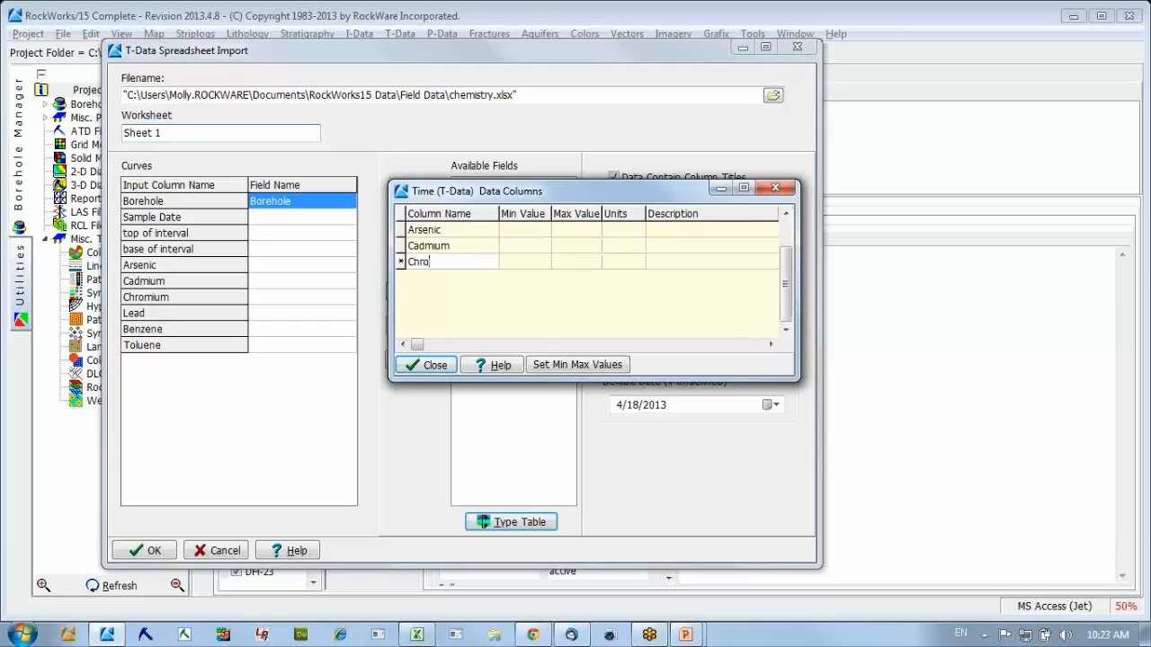
text(mium)
key(Return)
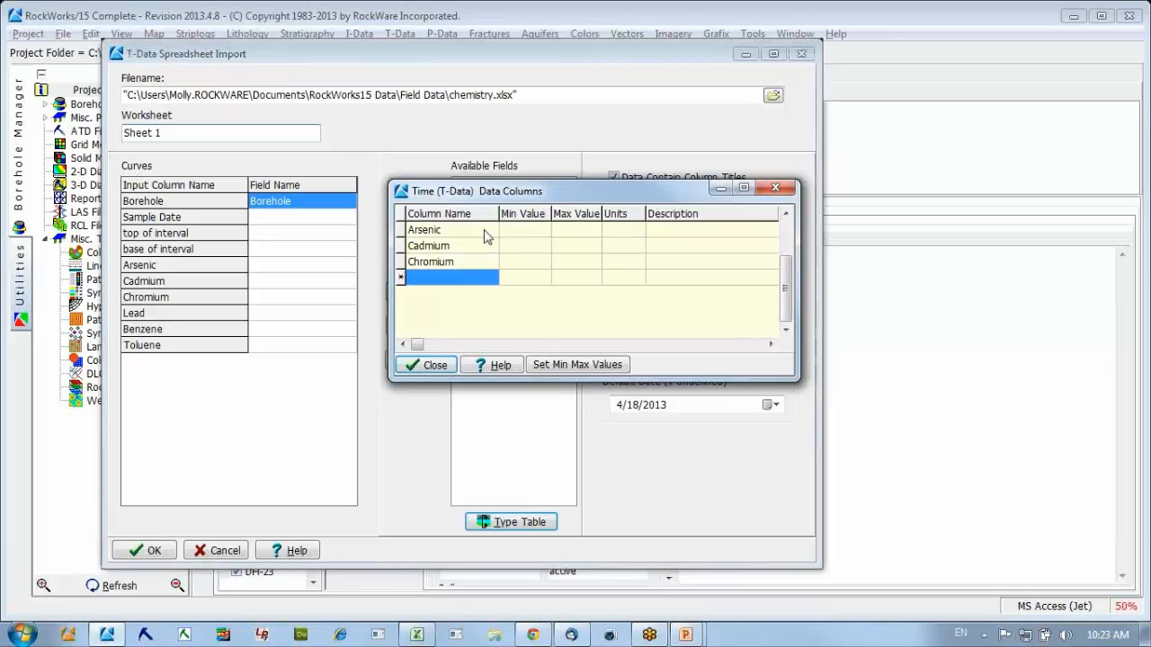
text(Lead)
key(Return)
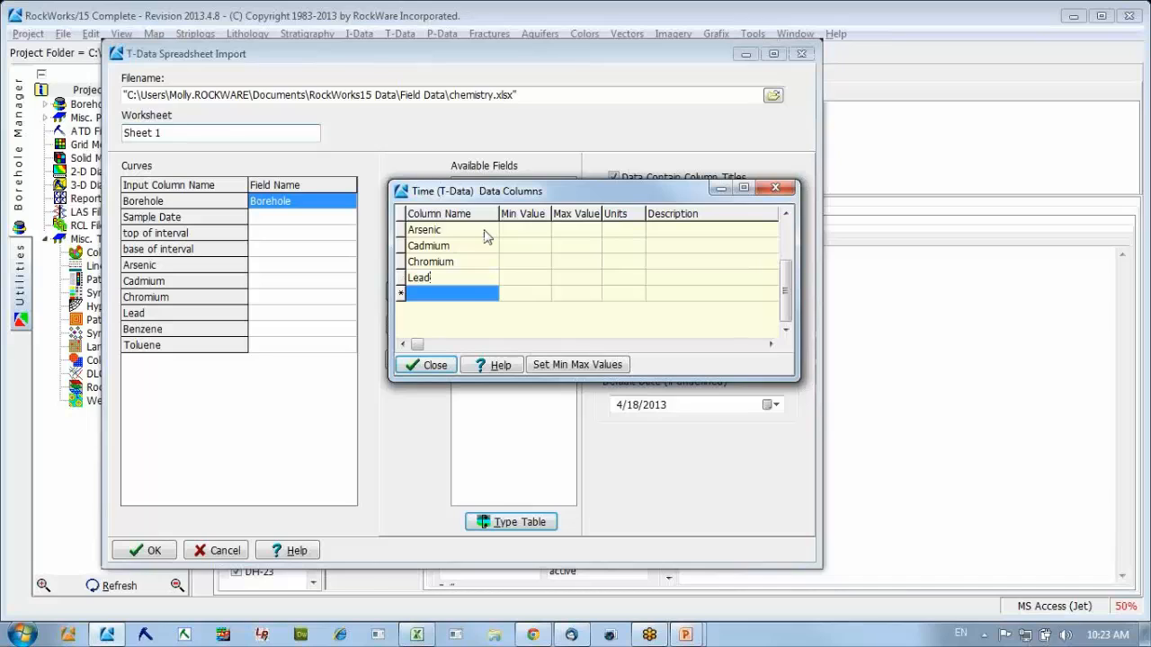
Add Benzene and Toluene columns to the T-Data type table and close it.
text(Benzene)
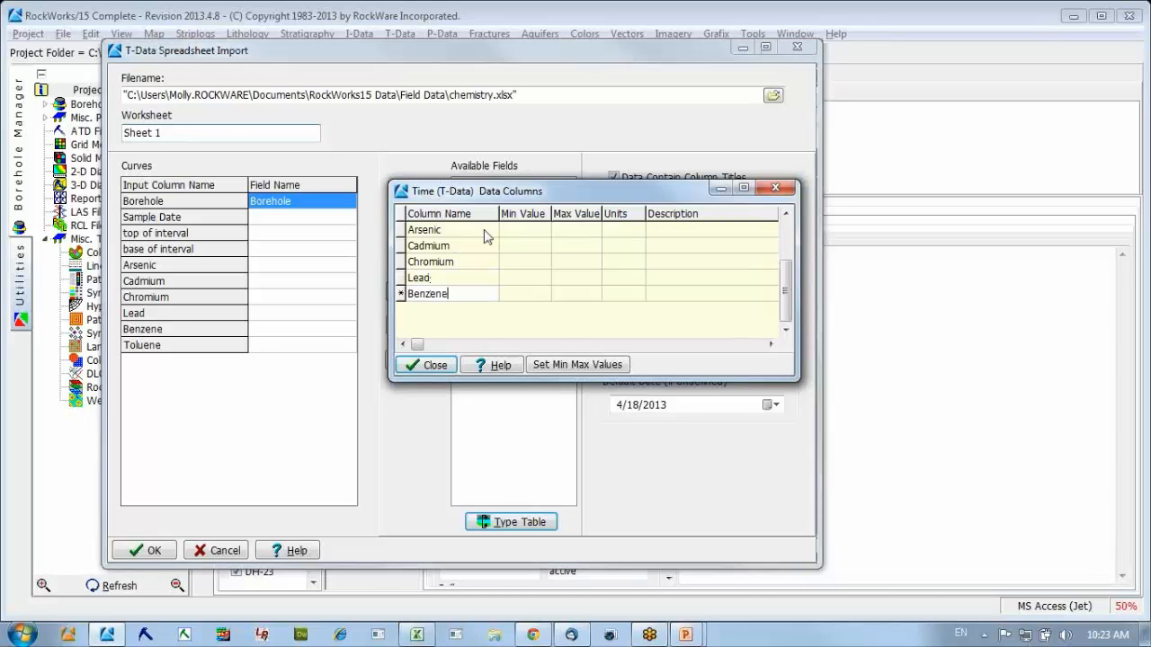
key(Return)
text(T)
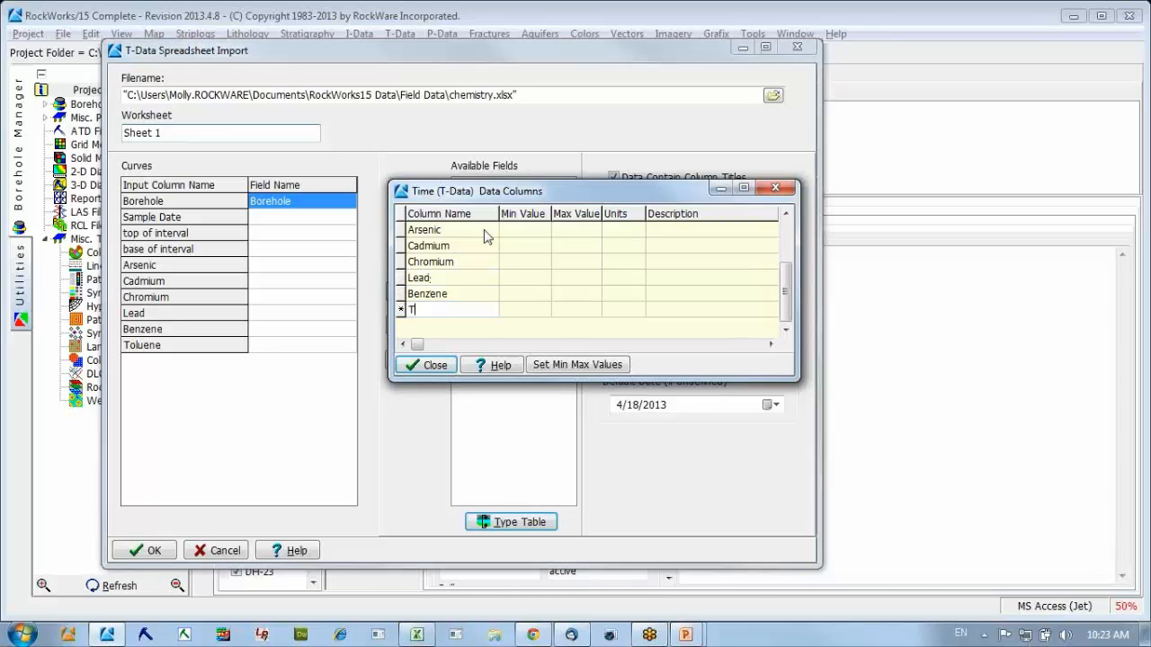
text(oluene)
click(481, 248)
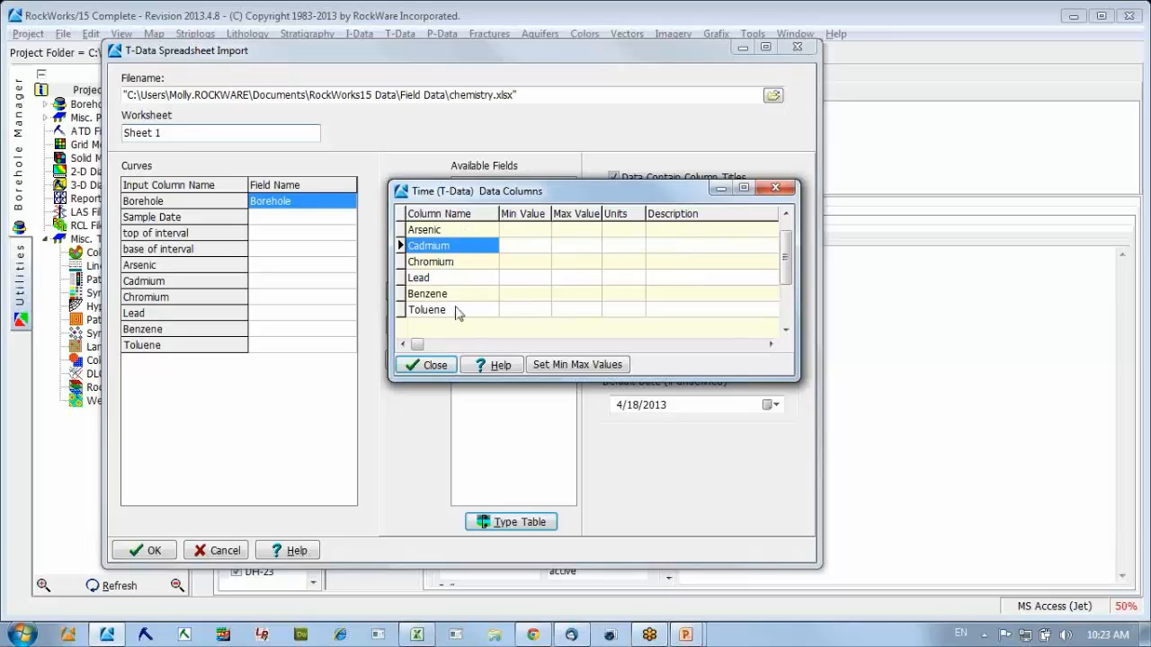
click(431, 367)
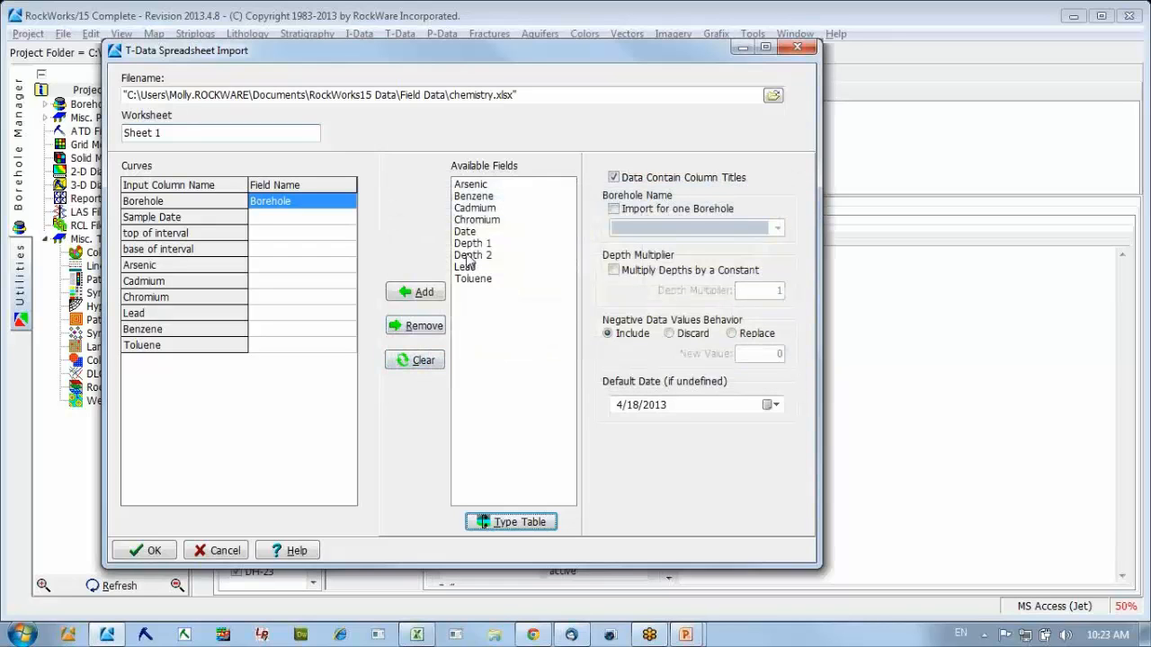
Map Sample Date to Date, top of interval to Depth 1, base of interval to Depth 2, and the six chemical columns to their matching fields.
drag(471, 186, 301, 268)
drag(465, 189, 283, 329)
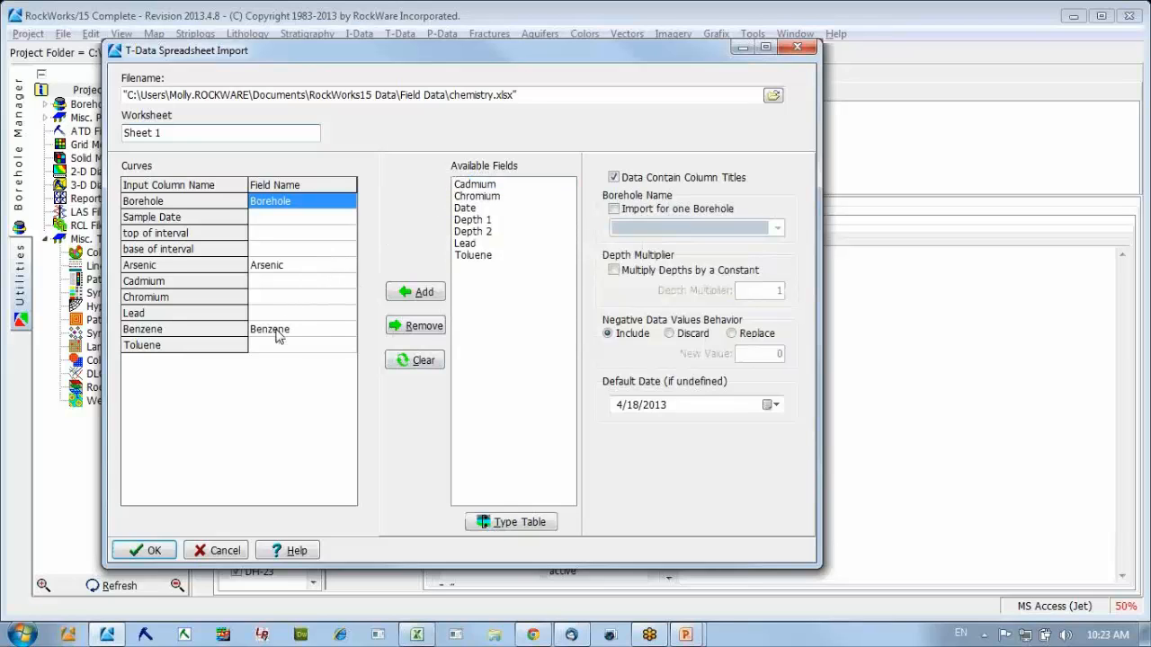
drag(466, 188, 325, 298)
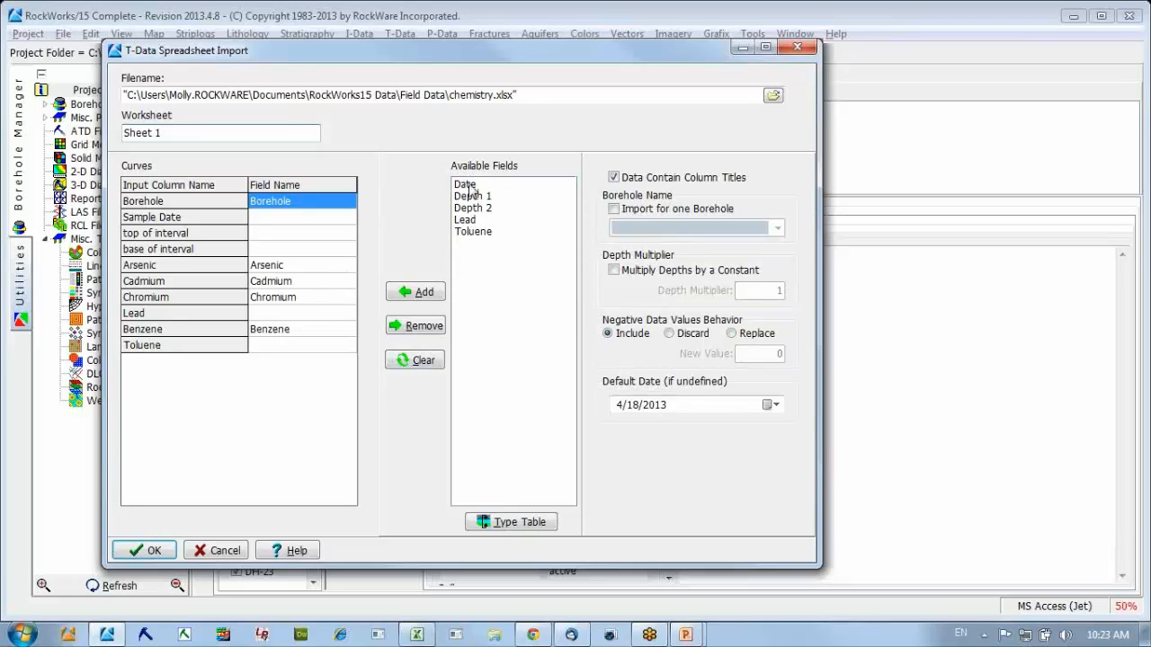
drag(469, 185, 314, 236)
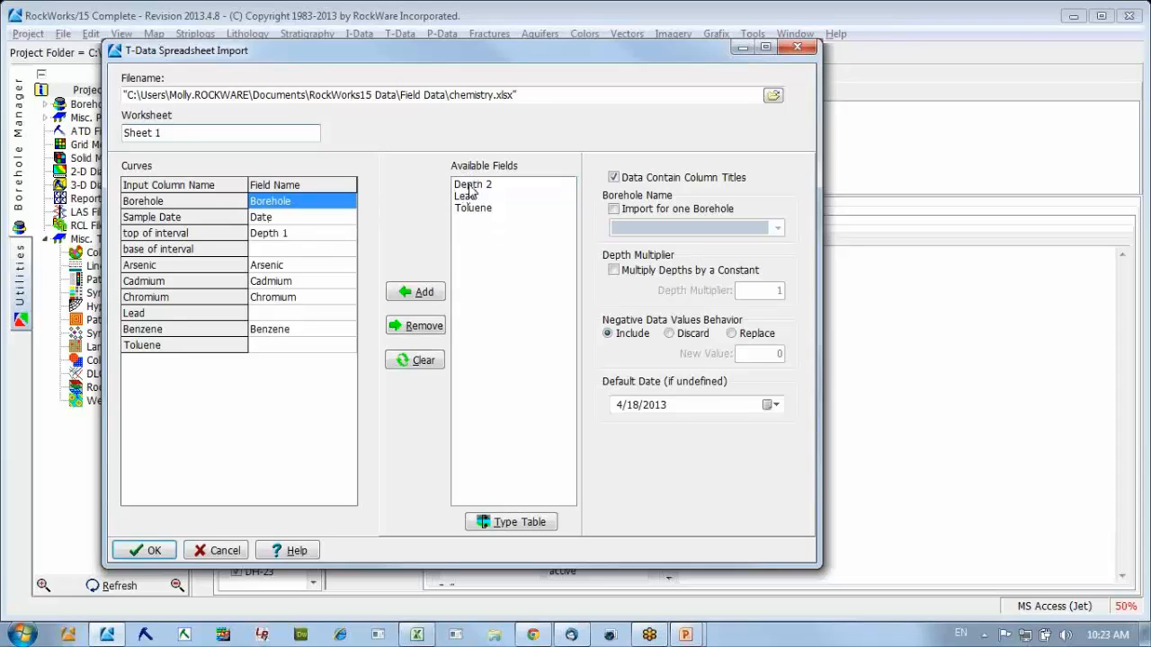
drag(469, 185, 312, 315)
drag(470, 190, 289, 350)
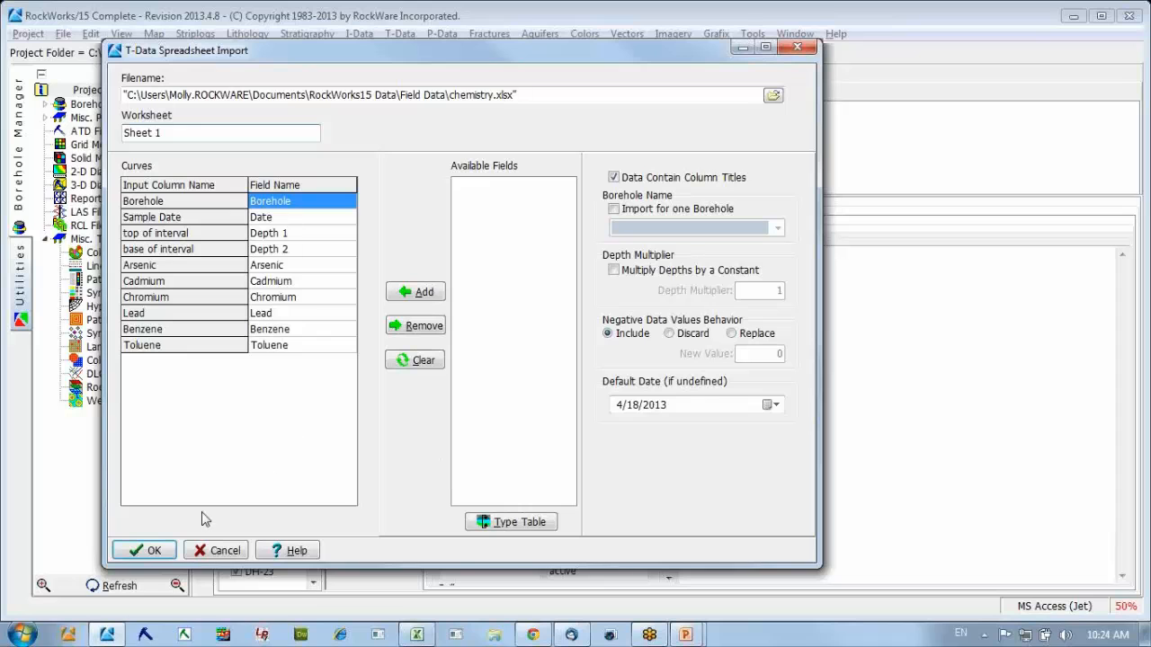
Run the T-Data import and decline updating the project dimensions from the new data.
click(148, 550)
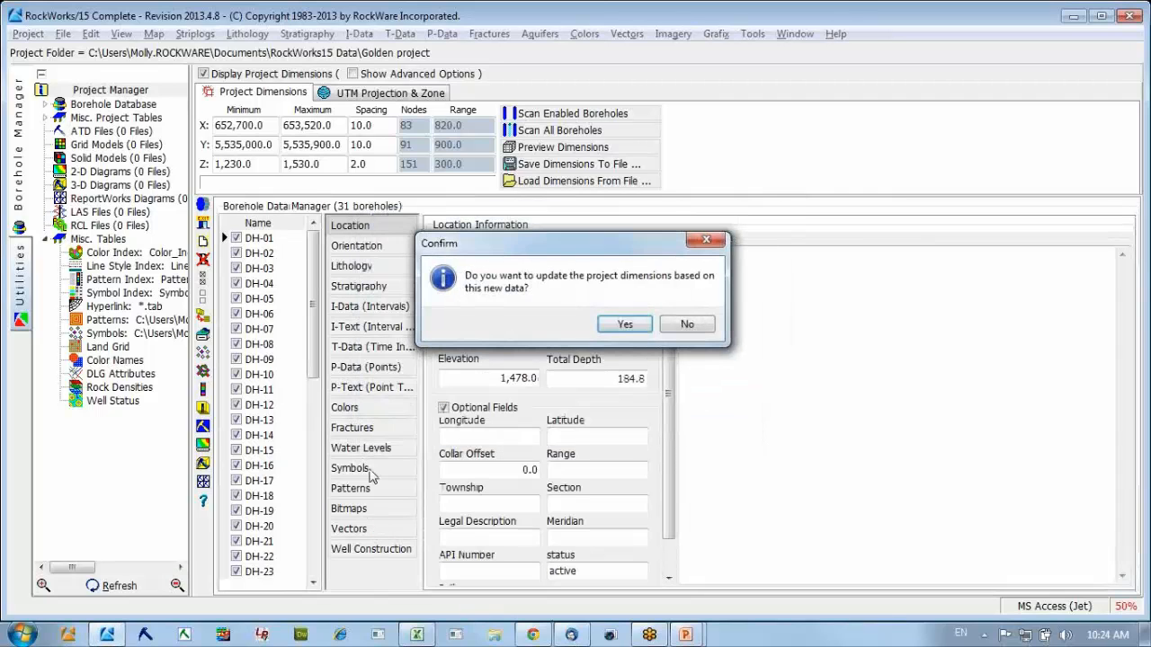
click(681, 324)
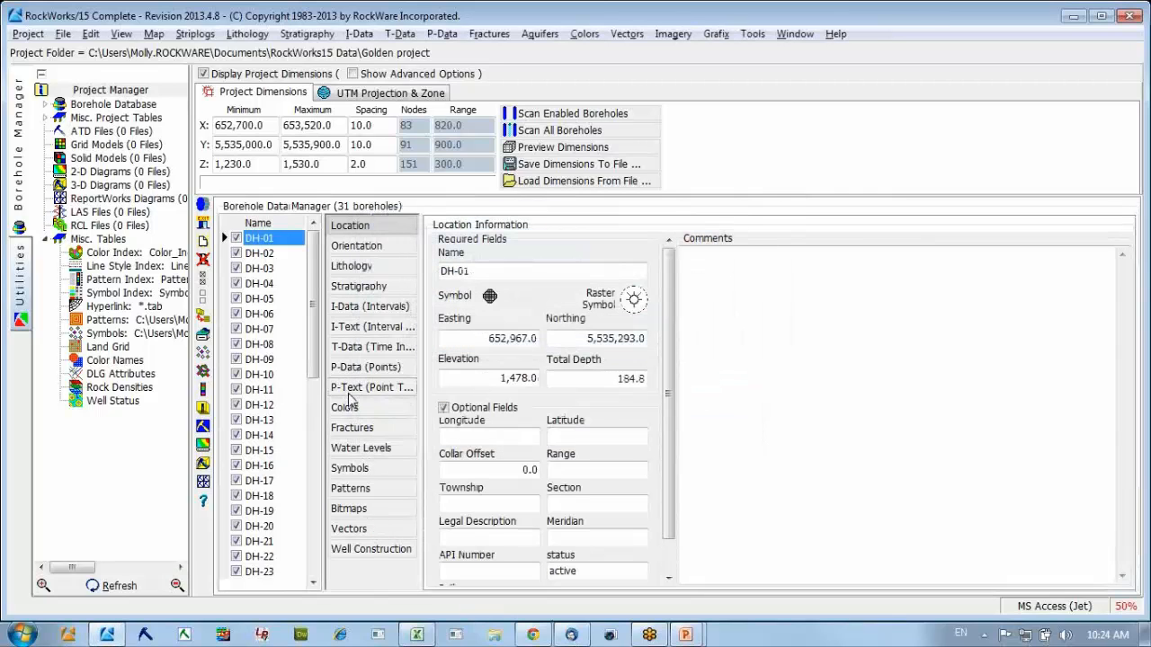
Examine the imported T-Data records of boreholes DH-05 through DH-10, plus DH-03 and DH-04.
click(258, 299)
click(261, 315)
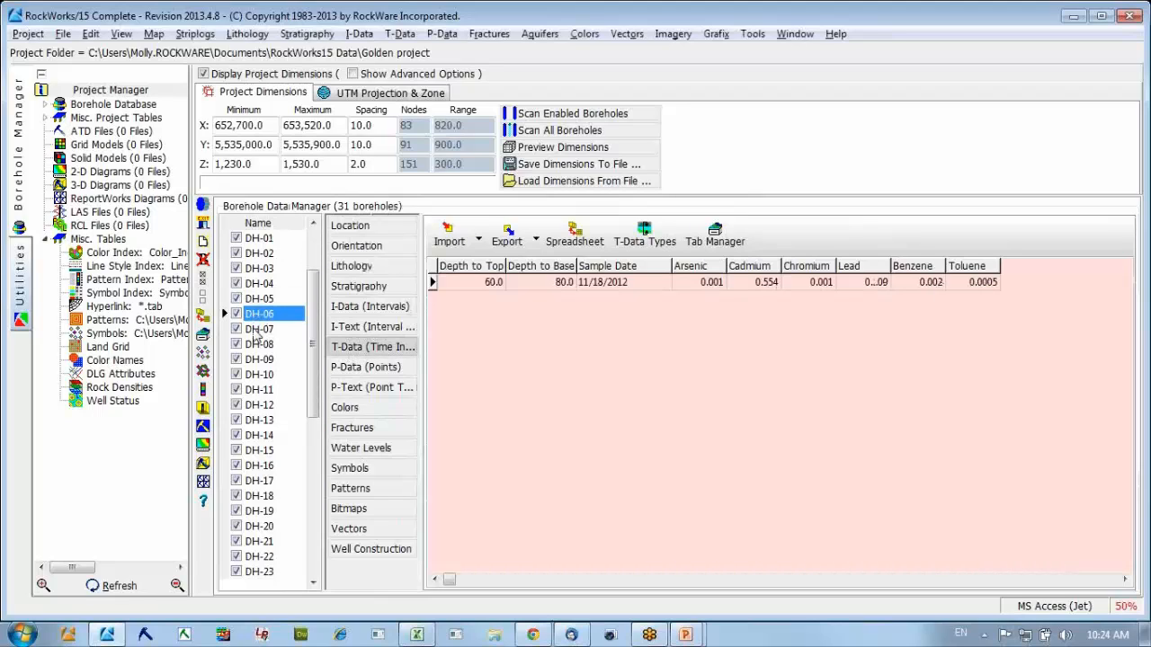
click(258, 330)
click(257, 345)
click(257, 361)
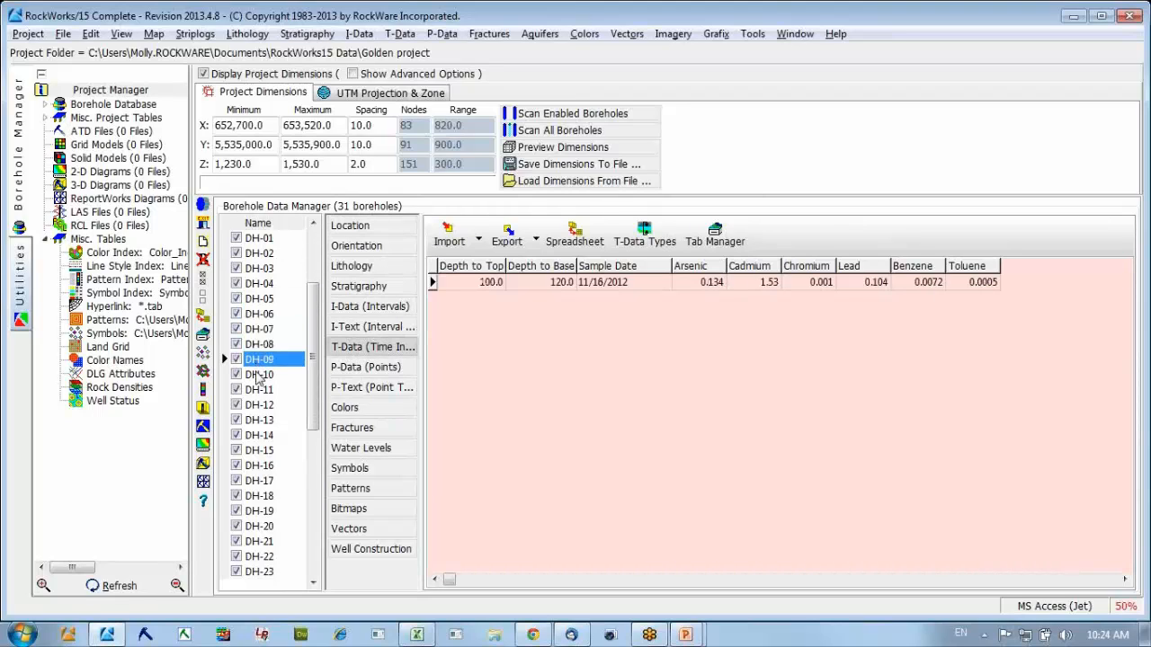
click(258, 375)
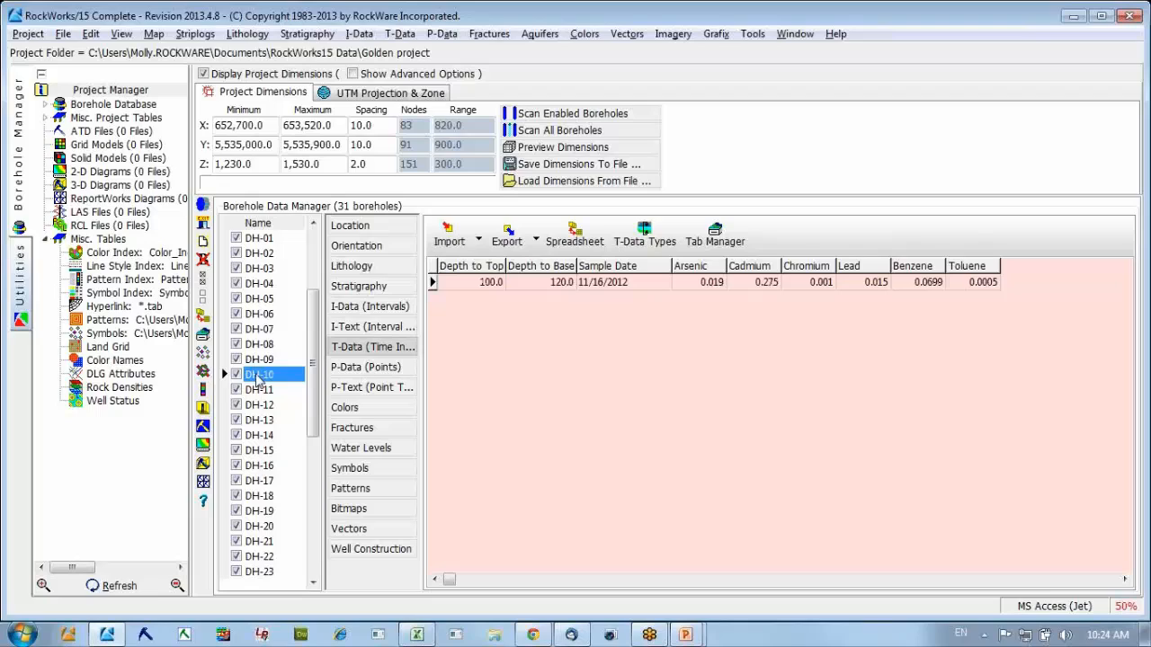
click(260, 269)
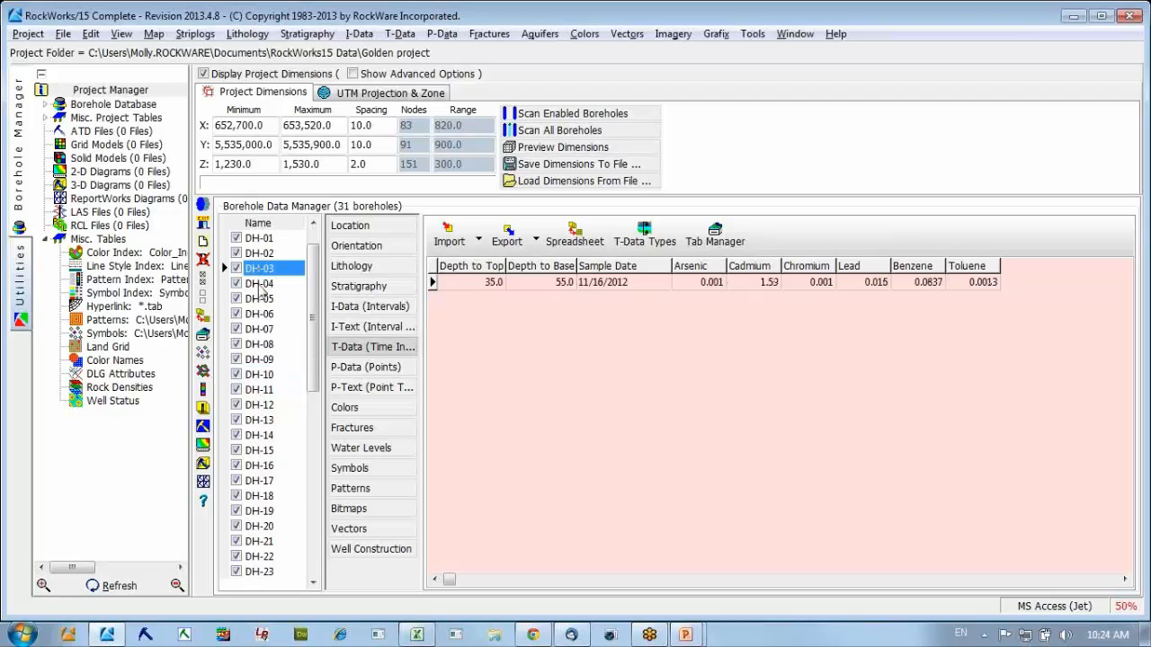
click(260, 284)
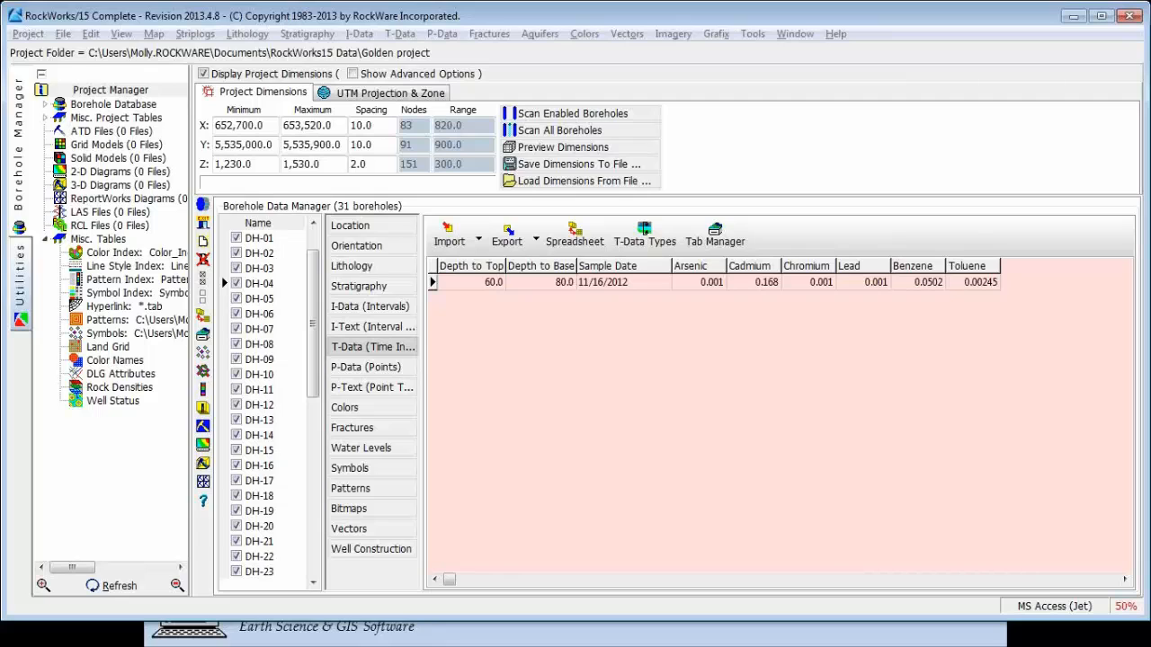
Switch to the PowerPoint slide show and advance to the RockWorks 15 slide with product, support and training information.
key(alt+Tab)
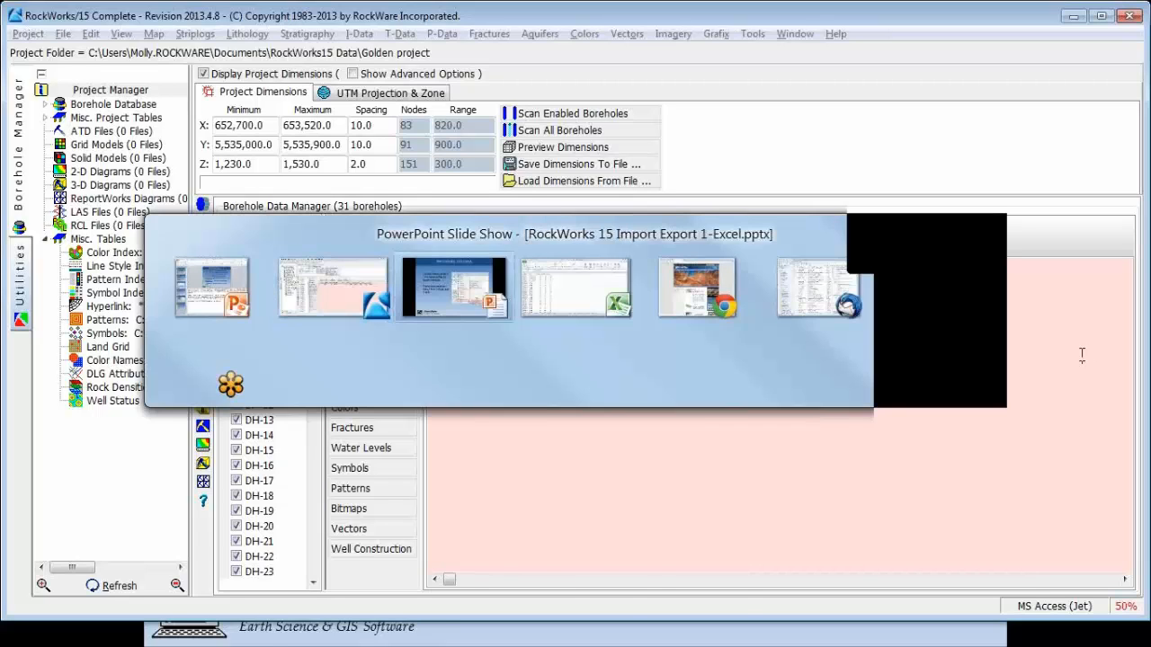
click(377, 465)
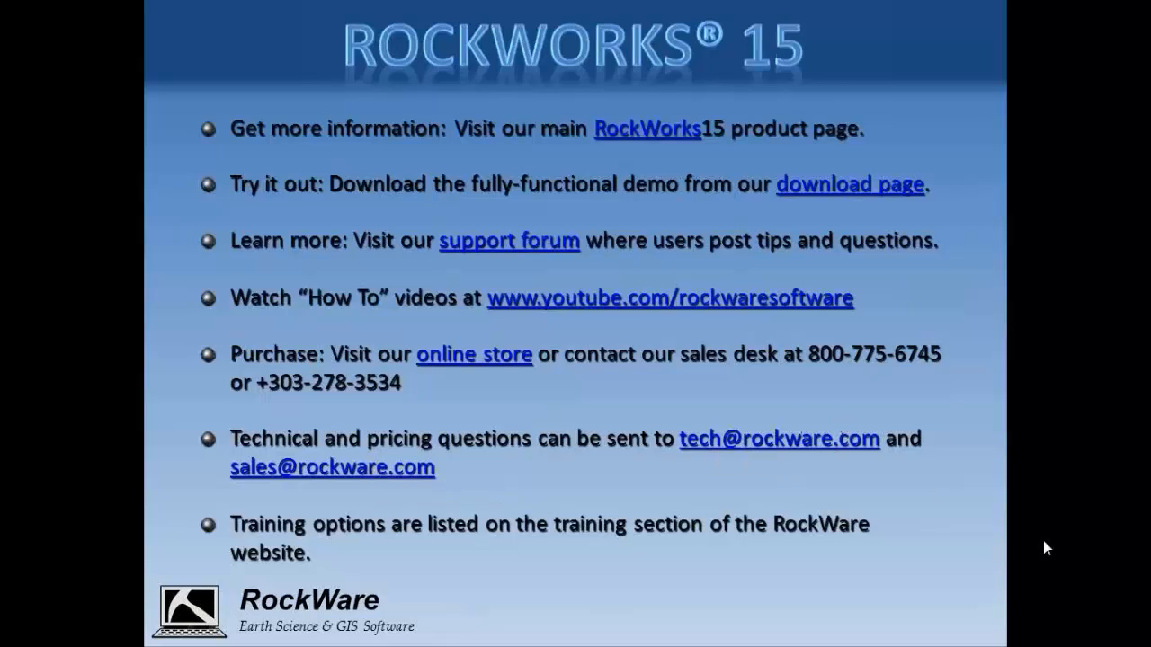
key(alt+Tab)
key(alt+Tab)
key(alt+Tab)
key(alt+Tab)
key(alt+Tab)
key(alt+Tab)
key(alt+Tab)
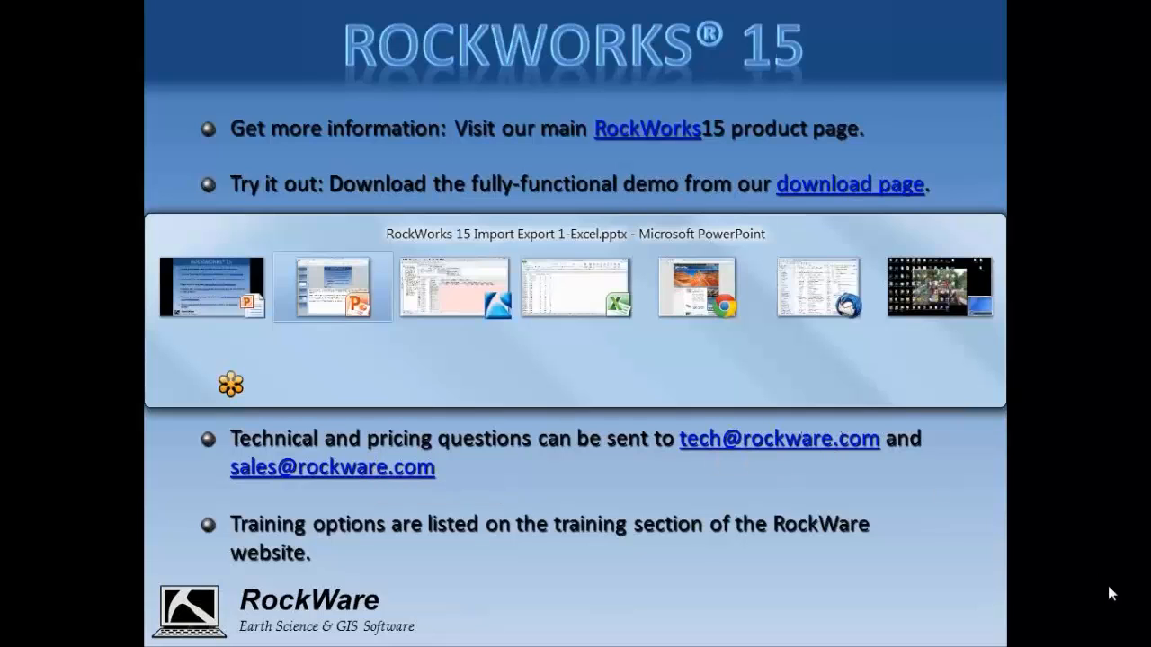
key(alt+Tab)
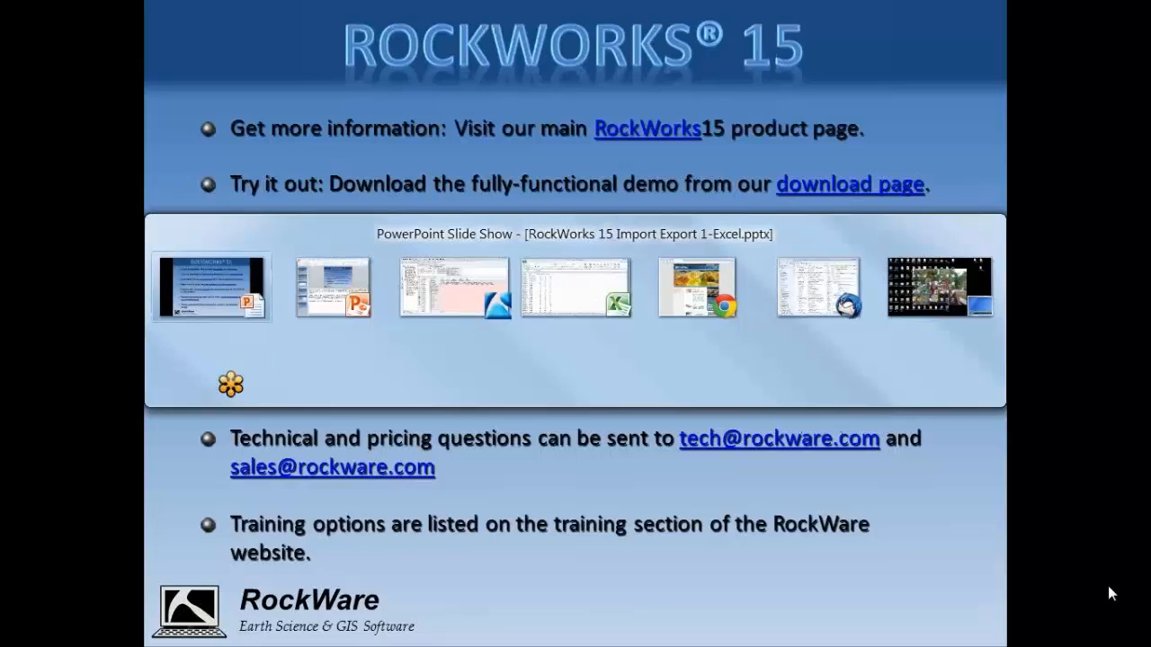